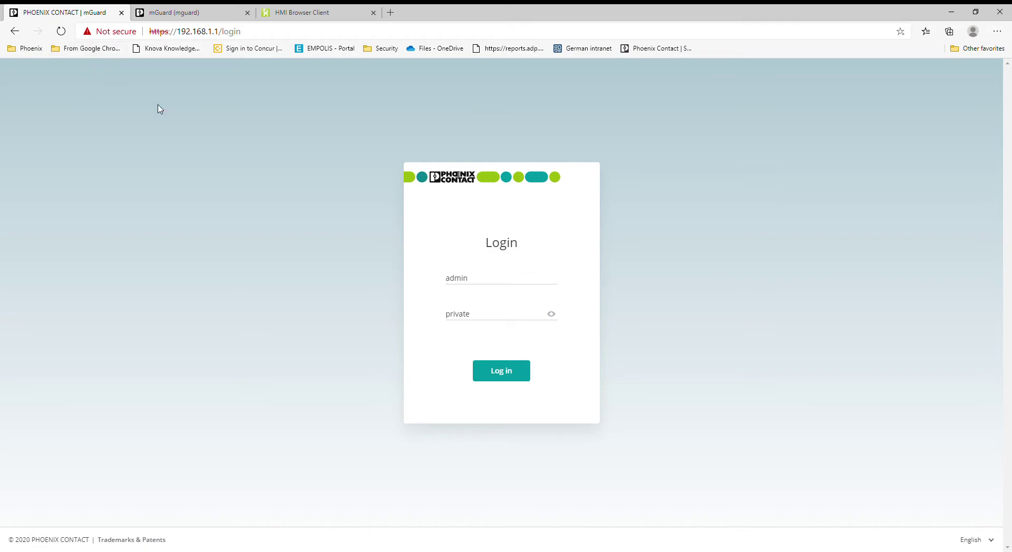
# Compare the HMI pump page with both mGuard logins, ending on the older mGuard at 192.168.1.2
pyautogui.click(214, 17)
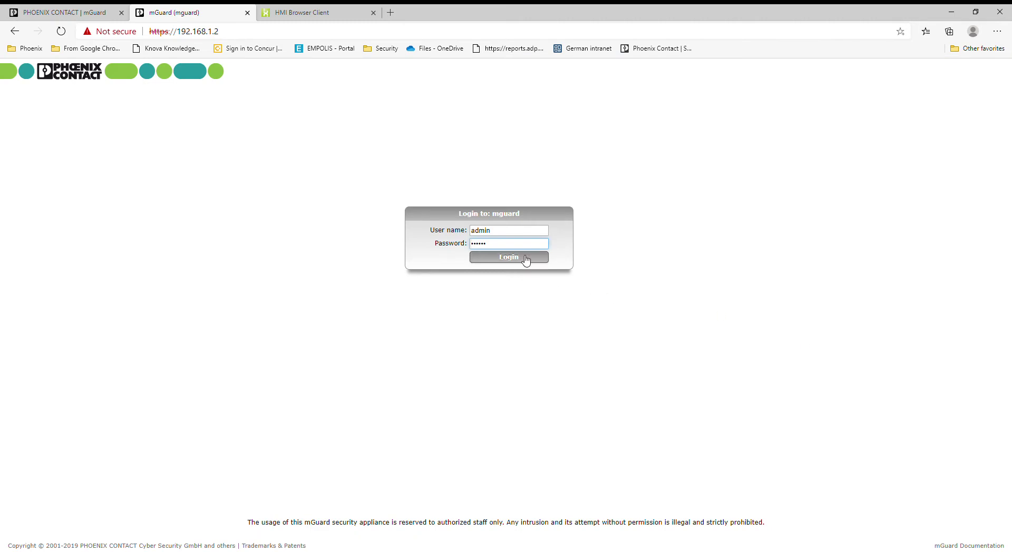
pyautogui.click(311, 10)
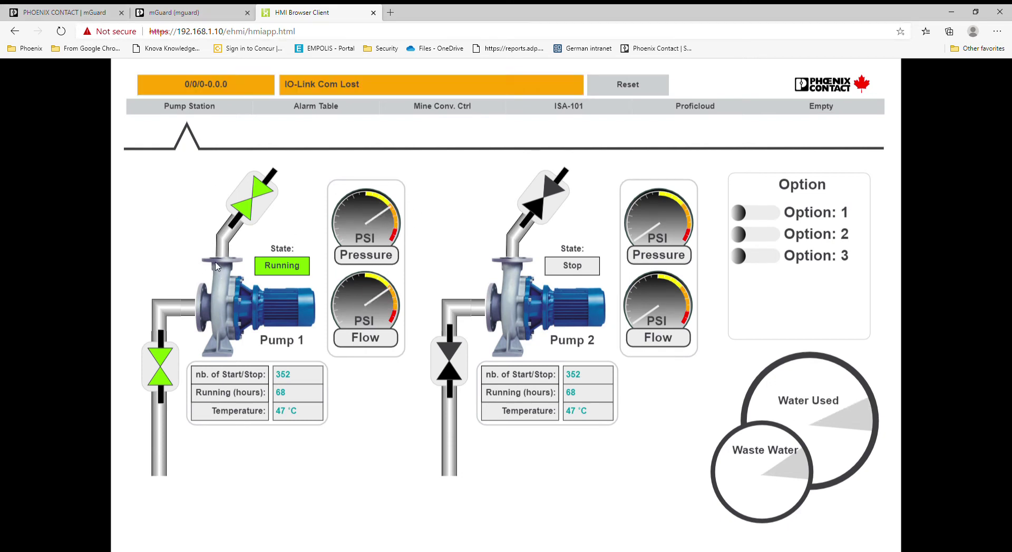
pyautogui.click(45, 10)
pyautogui.click(179, 12)
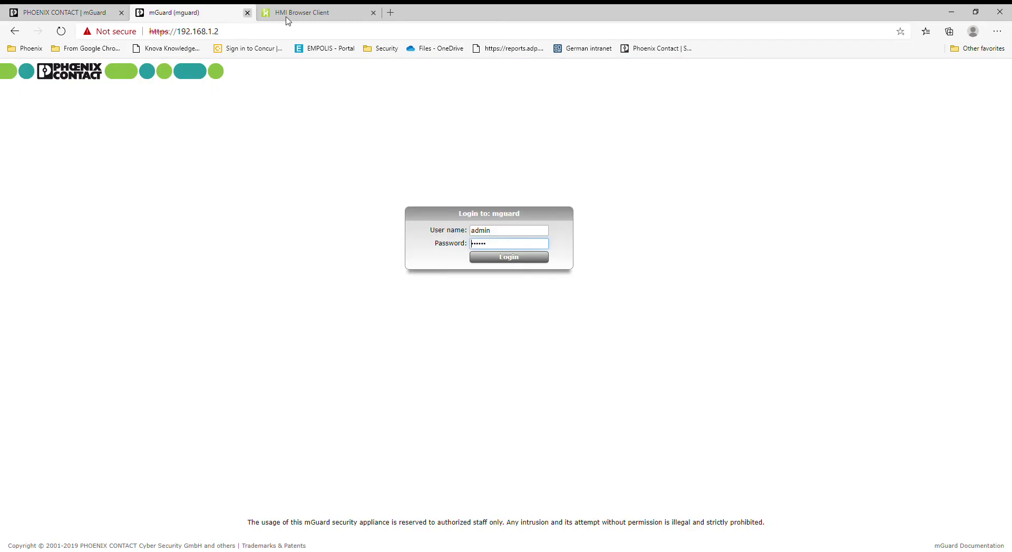
pyautogui.click(307, 14)
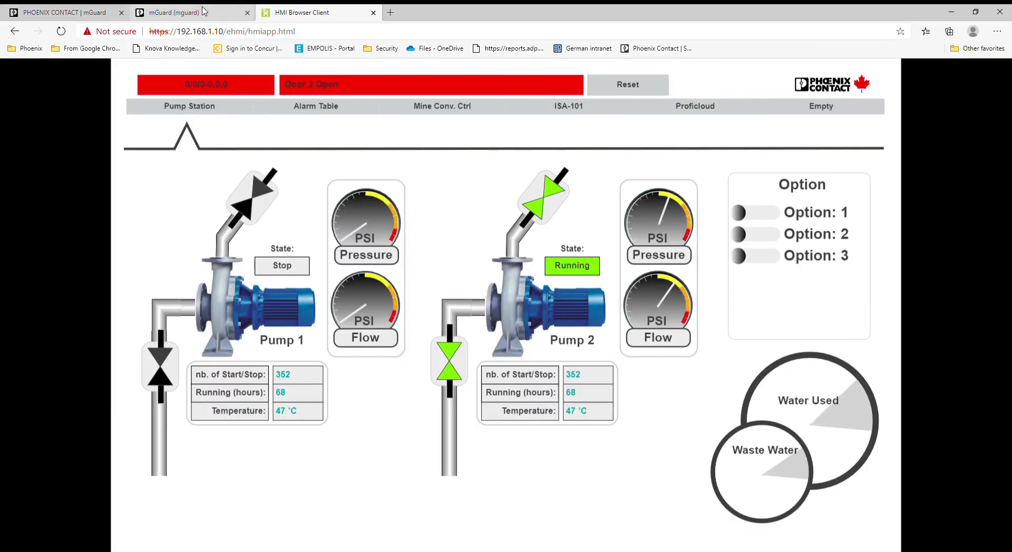
pyautogui.click(204, 11)
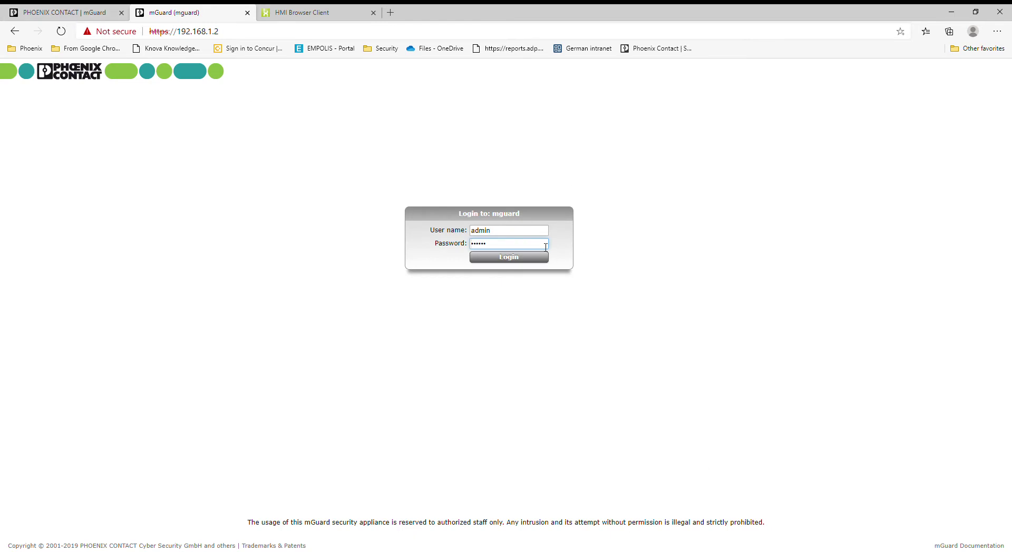
# Try signing in to the older mGuard as admin, resubmitting the password after rejection
pyautogui.click(499, 258)
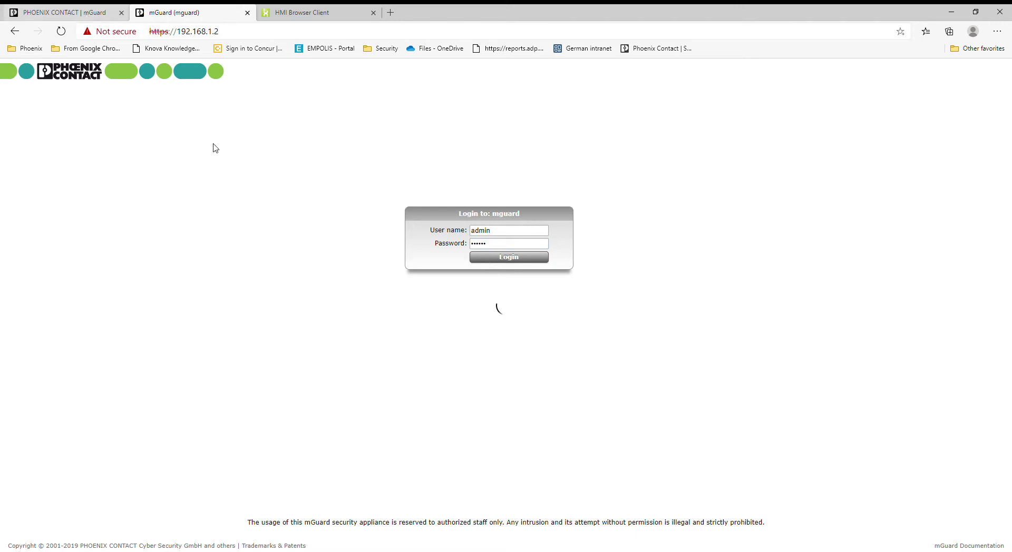
pyautogui.click(491, 247)
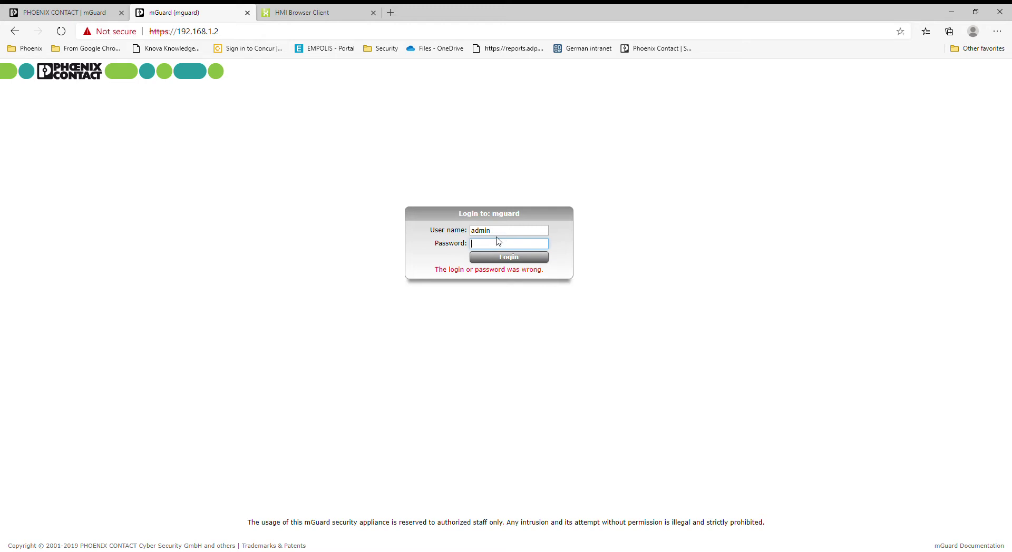
pyautogui.press('Return')
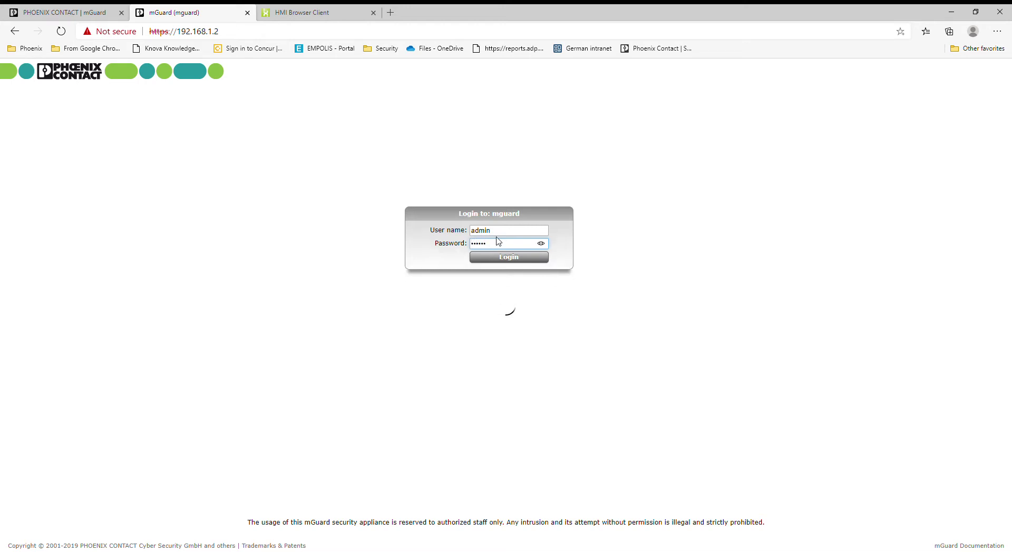
pyautogui.click(94, 18)
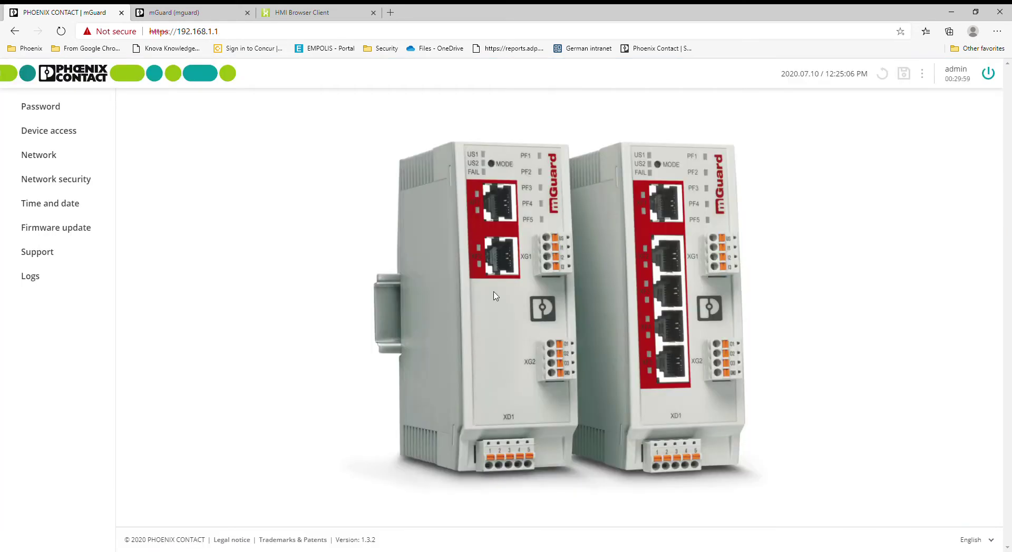
# Change the older mGuard's login user name from admin to root
pyautogui.click(190, 12)
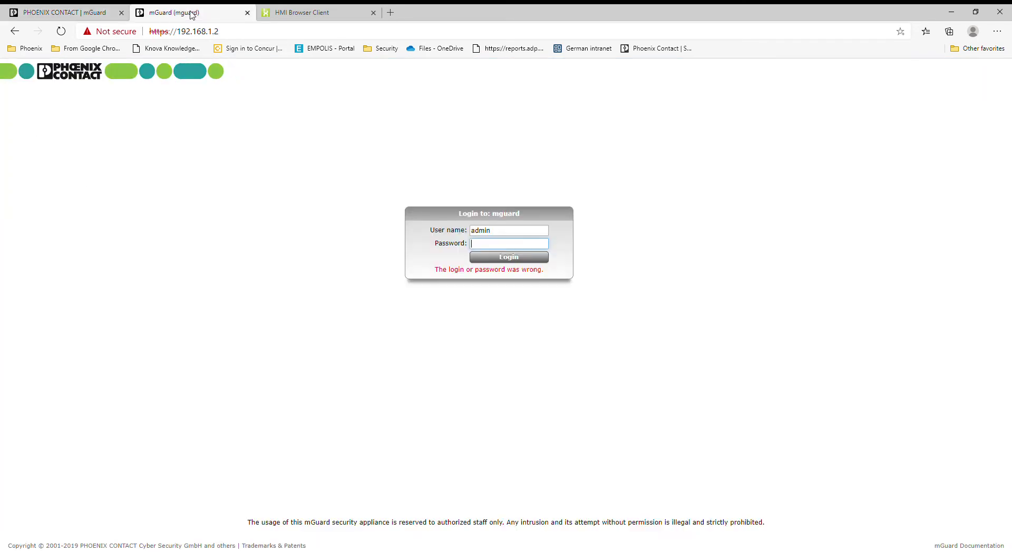
pyautogui.doubleClick(509, 236)
pyautogui.write('root')
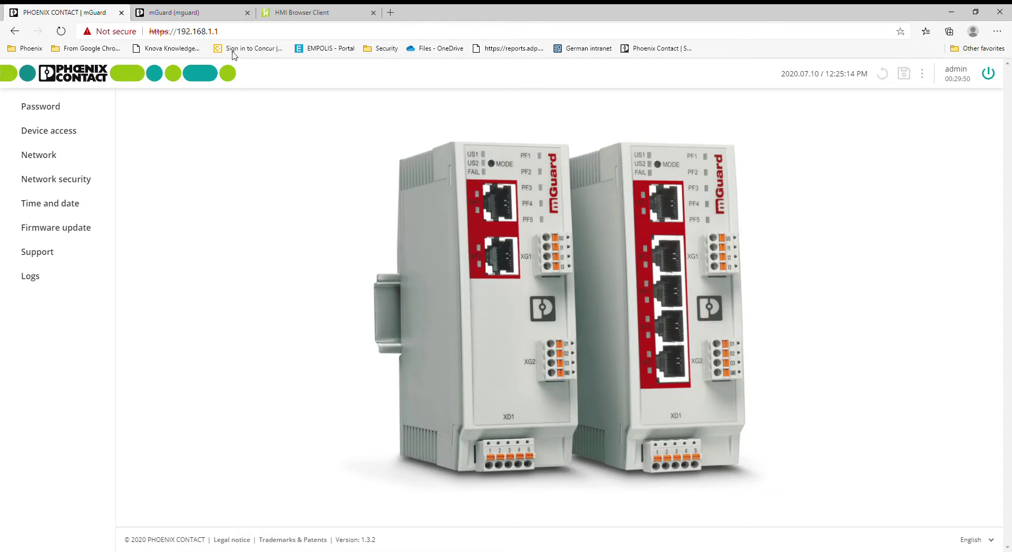
pyautogui.click(203, 14)
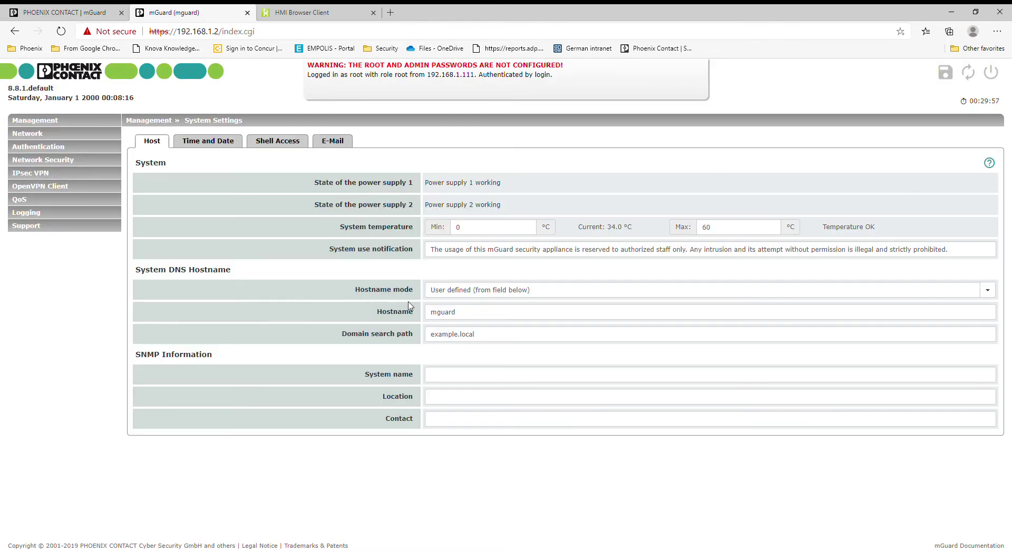
pyautogui.click(34, 135)
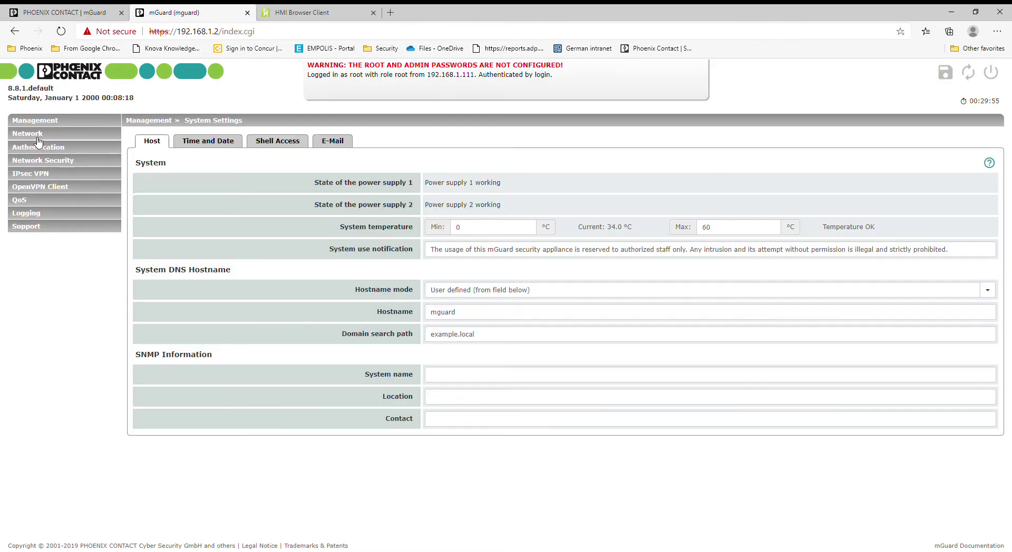
pyautogui.click(49, 121)
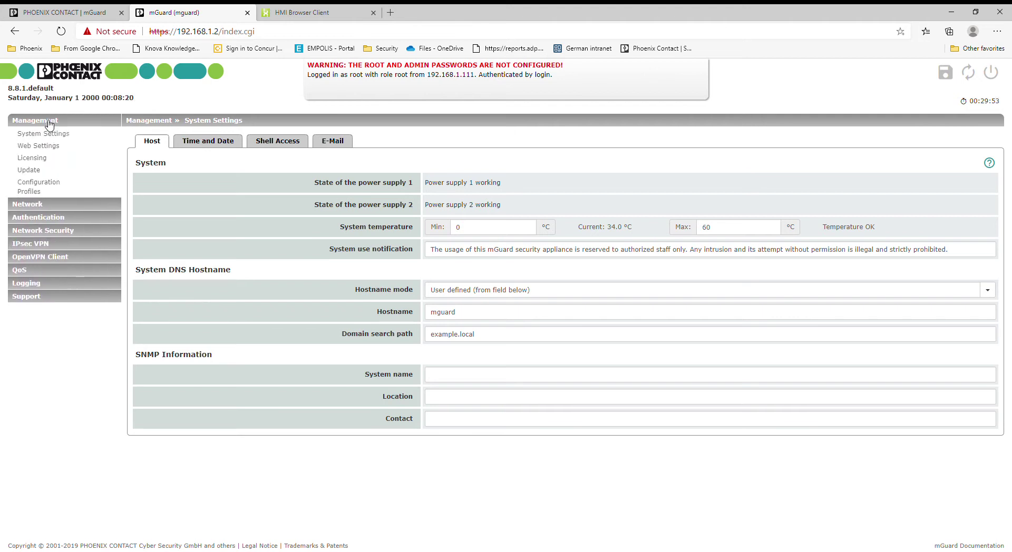
pyautogui.click(49, 122)
pyautogui.click(52, 134)
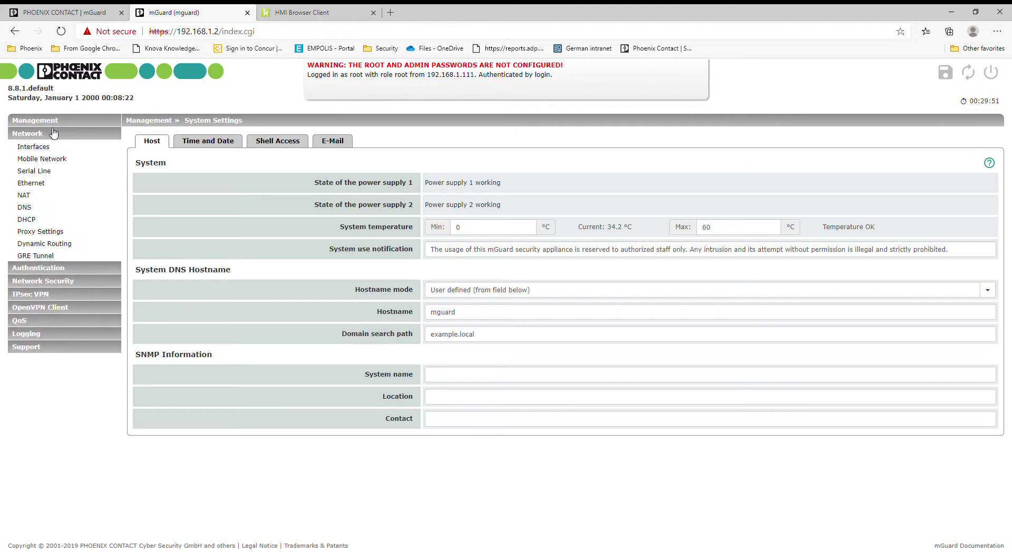
pyautogui.click(54, 134)
pyautogui.doubleClick(46, 149)
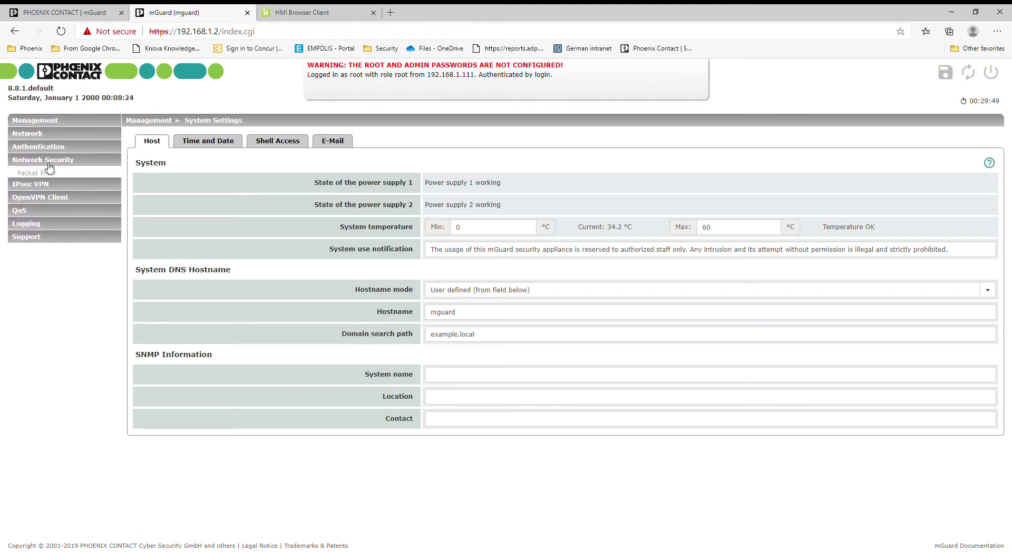
pyautogui.doubleClick(49, 162)
pyautogui.doubleClick(40, 181)
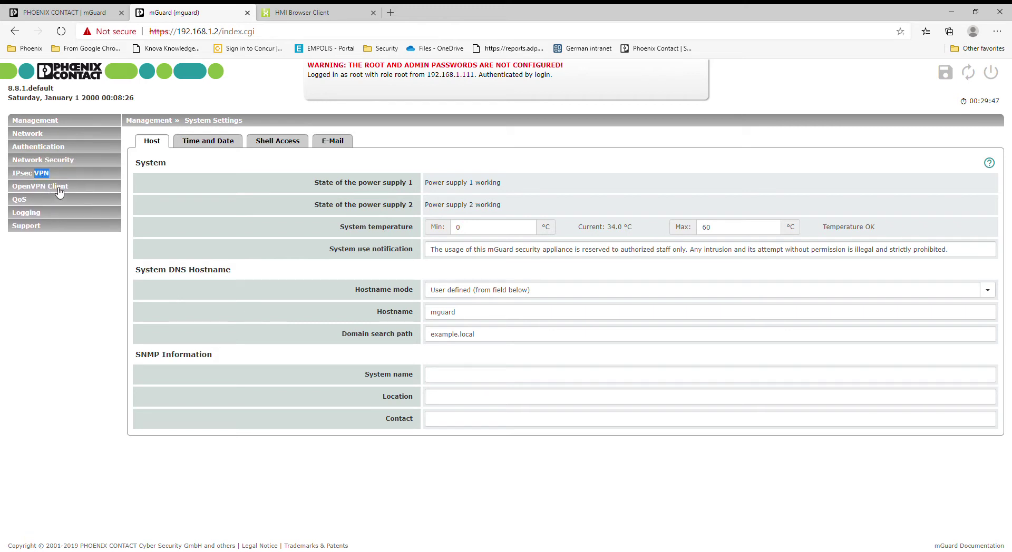
pyautogui.click(67, 188)
pyautogui.click(70, 191)
pyautogui.click(68, 200)
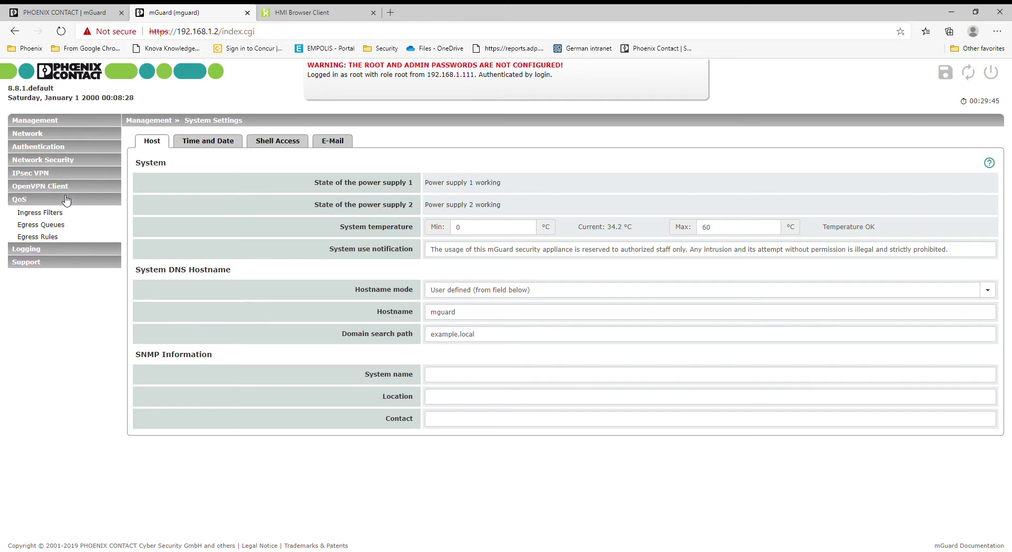
pyautogui.click(68, 200)
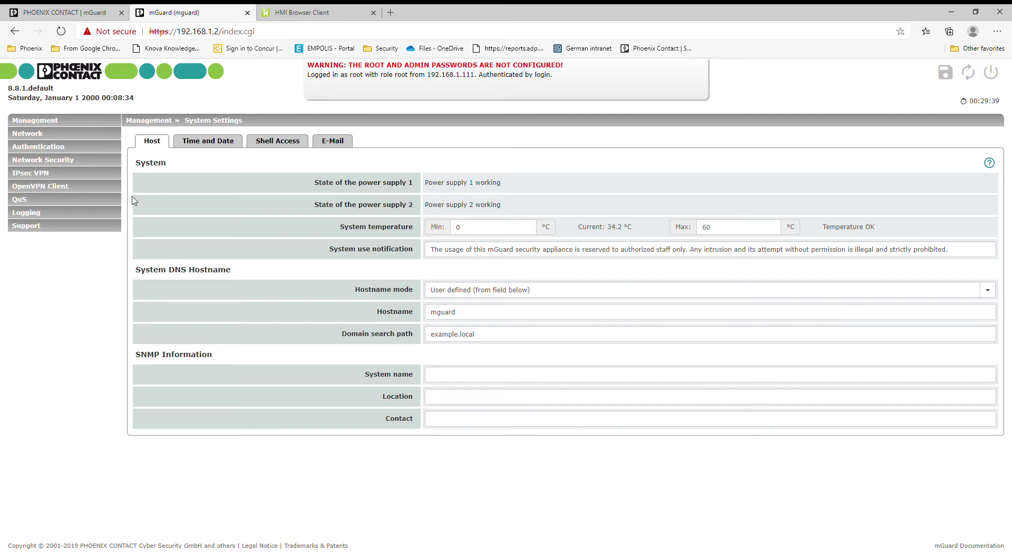
pyautogui.click(70, 159)
pyautogui.click(72, 149)
pyautogui.click(72, 150)
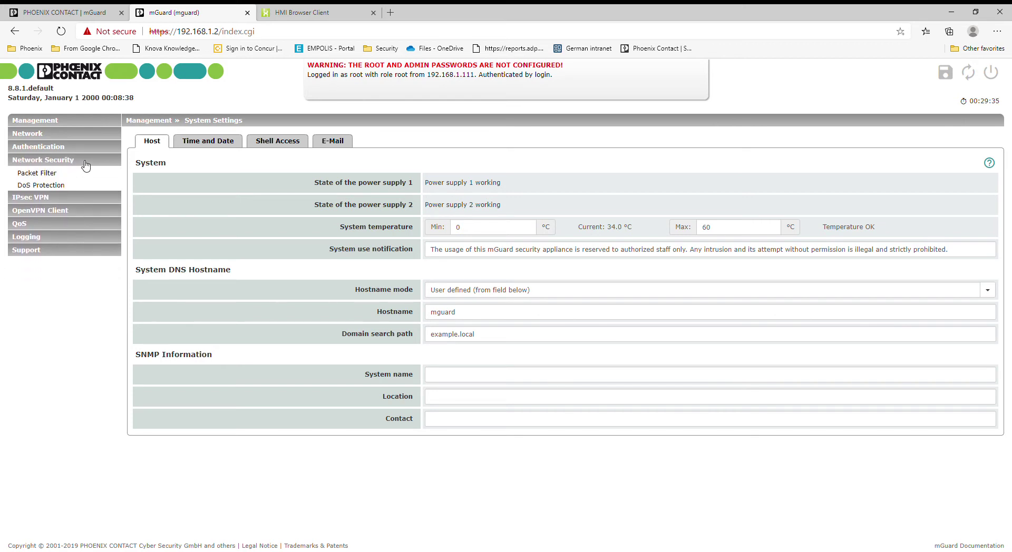
pyautogui.click(79, 161)
pyautogui.click(68, 133)
pyautogui.click(73, 132)
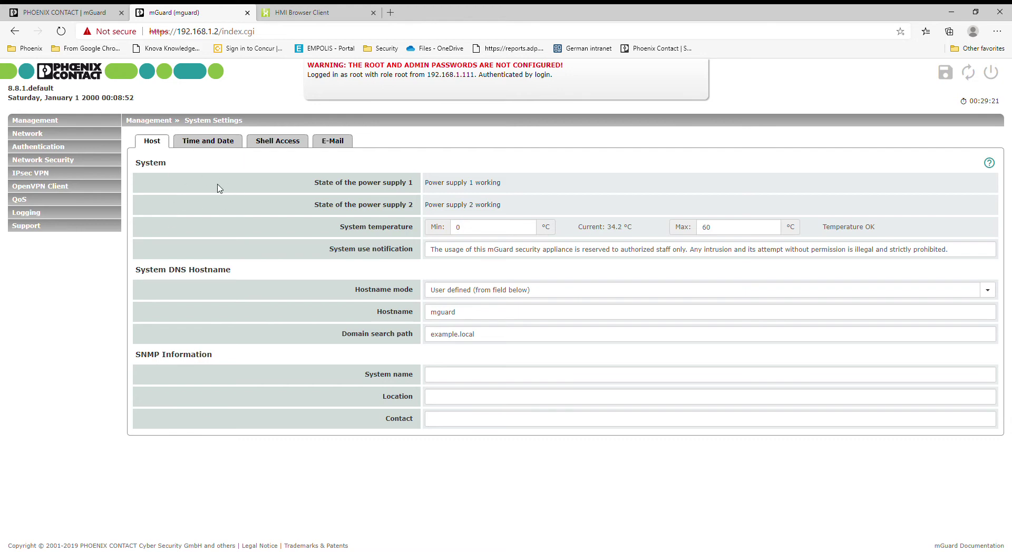
pyautogui.click(40, 146)
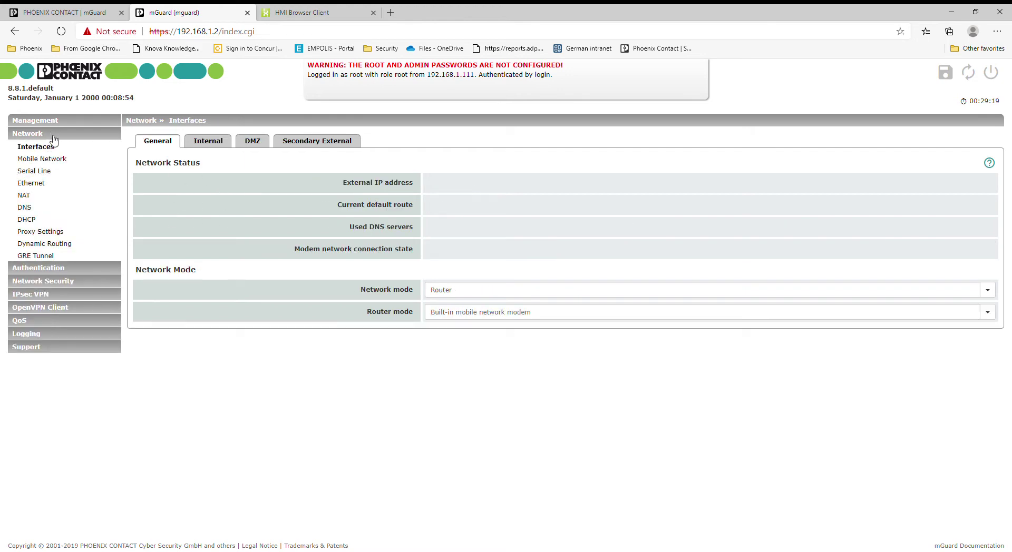
pyautogui.click(51, 9)
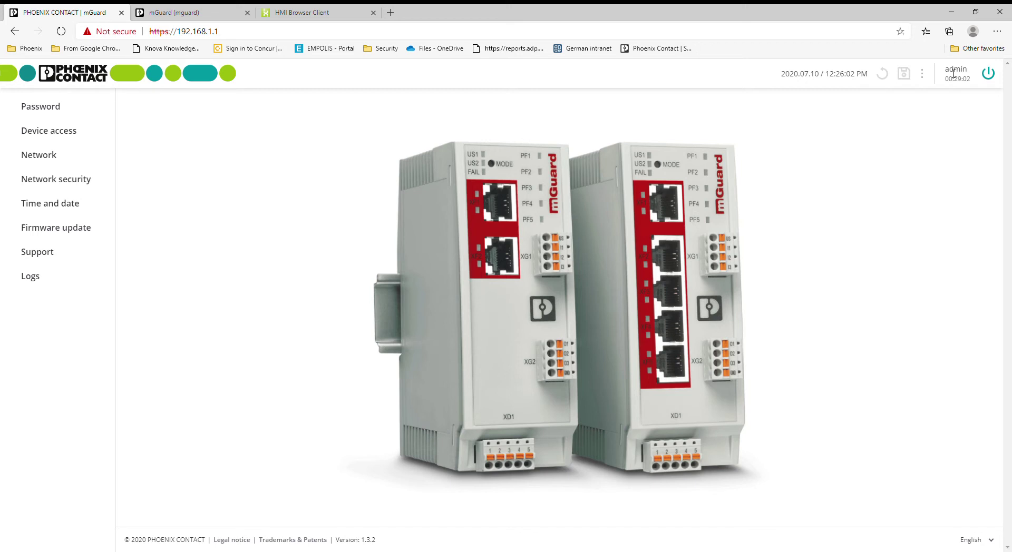
# Show the Device access rules with HTTPS from net zones 1 and 2, and close the older mGuard tab
pyautogui.click(51, 108)
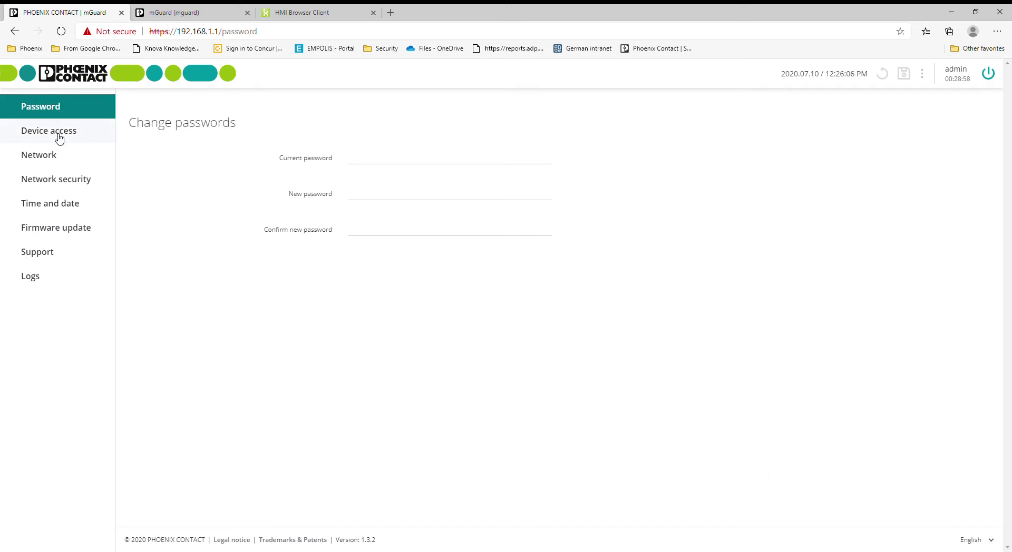
pyautogui.click(60, 138)
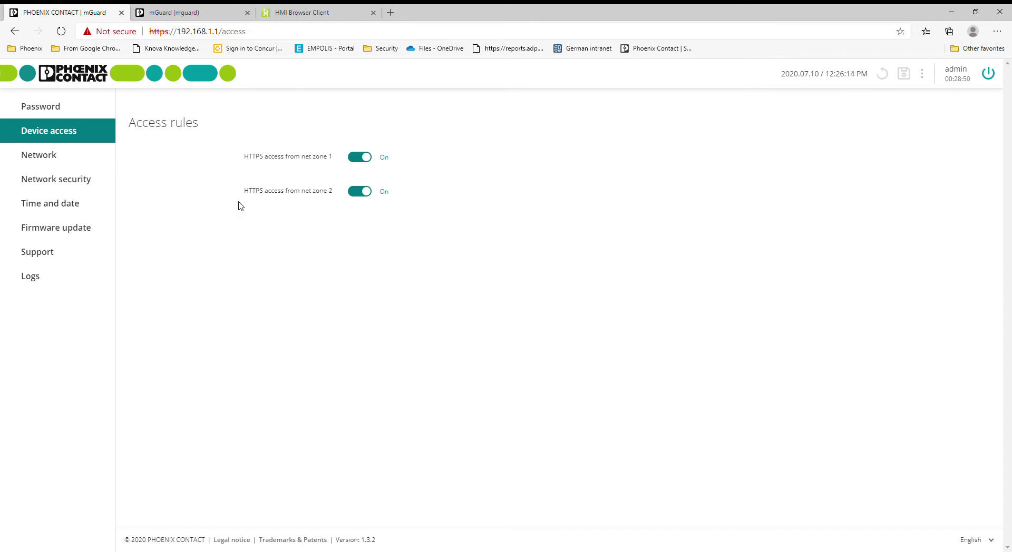
pyautogui.moveTo(178, 32); pyautogui.dragTo(219, 32)
pyautogui.click(190, 256)
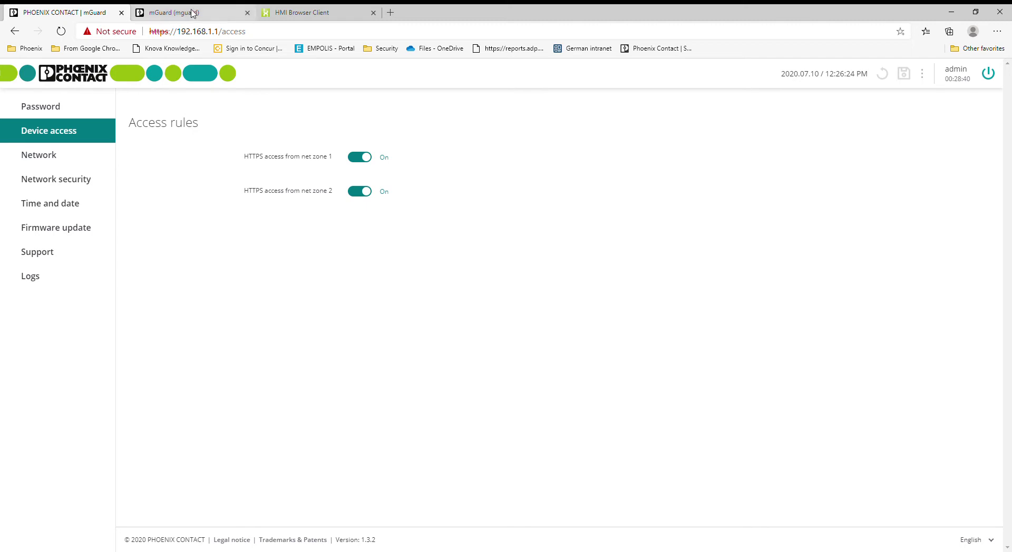
pyautogui.click(247, 13)
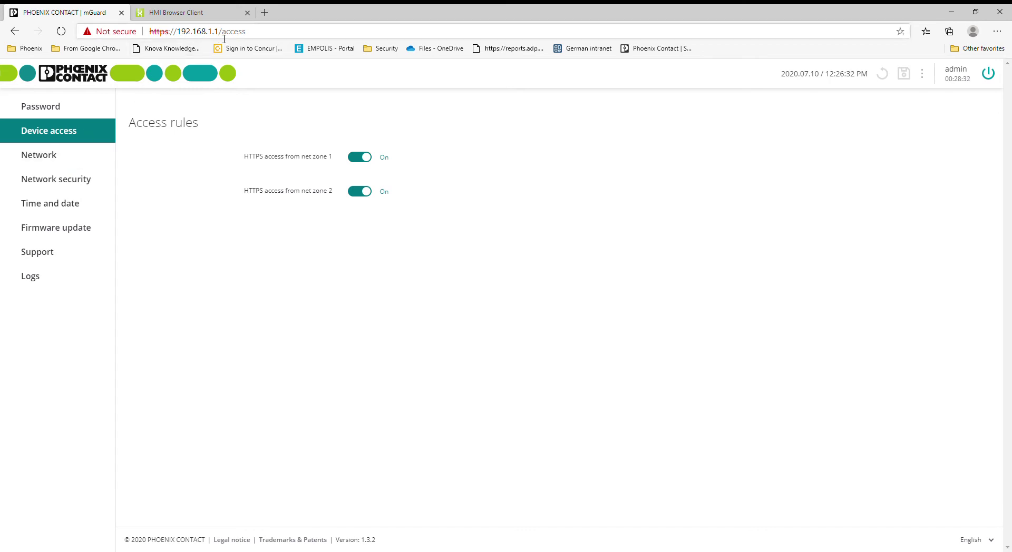
# Review the DHCP server settings, then go back to the device access rules
pyautogui.click(65, 160)
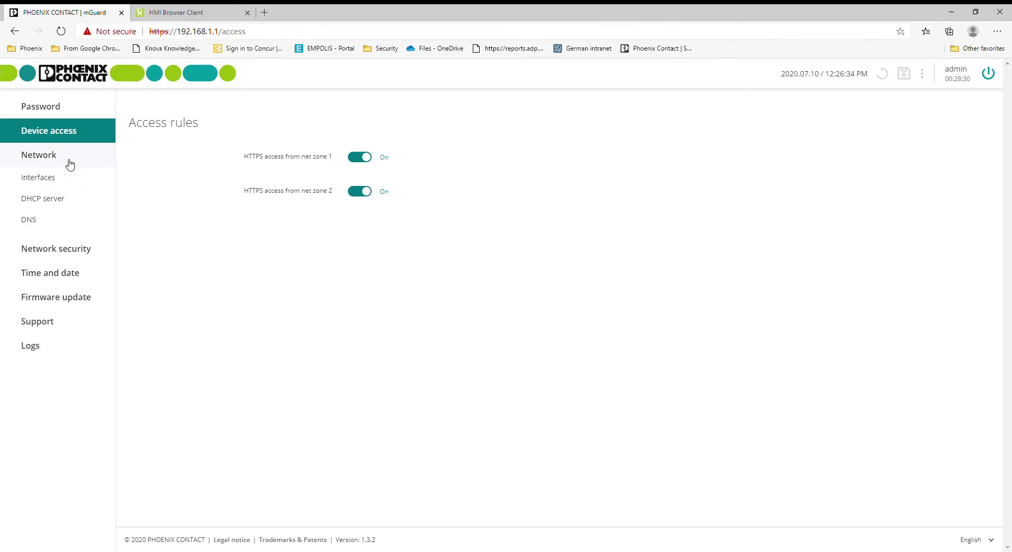
pyautogui.click(51, 205)
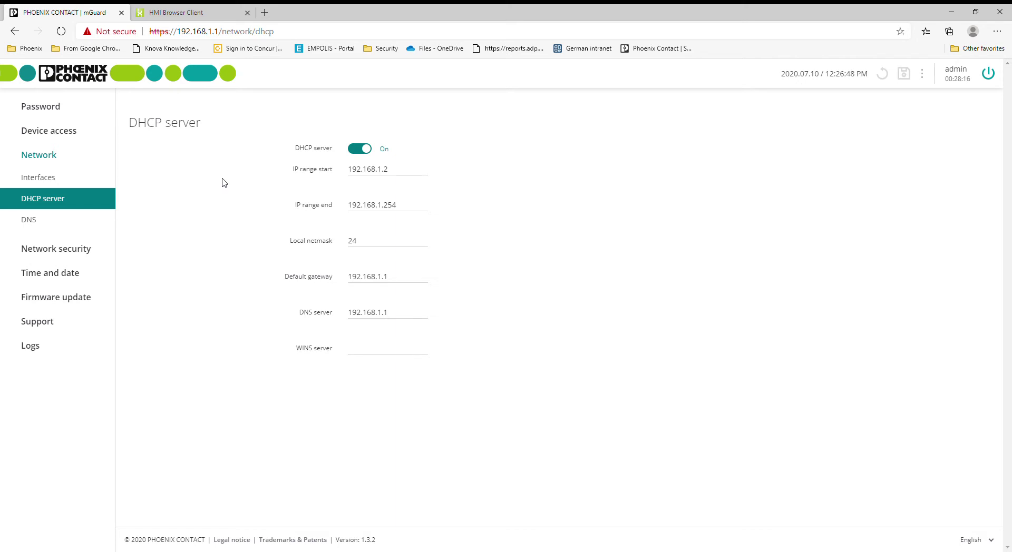
pyautogui.click(70, 135)
# Highlight the HTTPS access rules for net zones 1 and 2, then open Network Interfaces
pyautogui.doubleClick(265, 161)
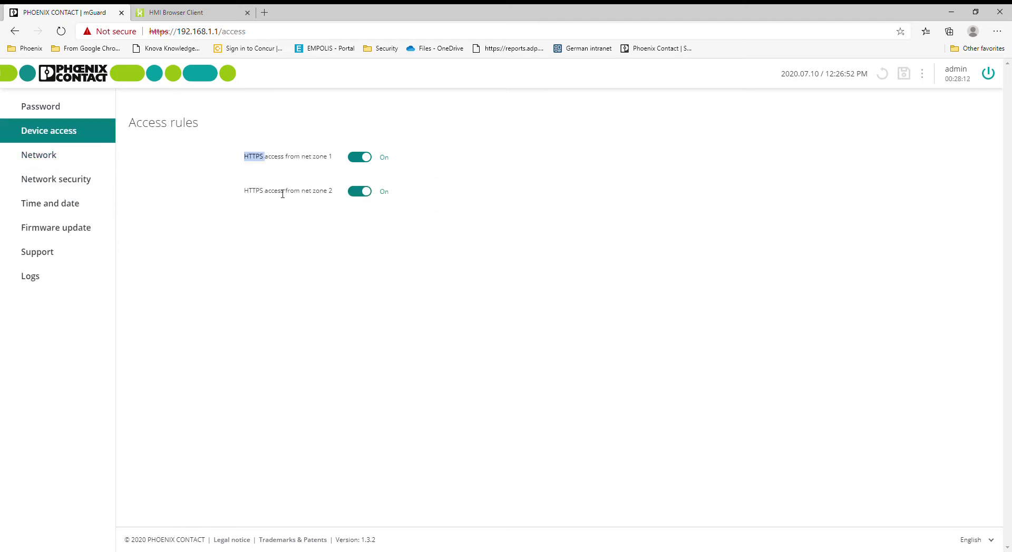
pyautogui.tripleClick(299, 192)
pyautogui.click(287, 149)
pyautogui.tripleClick(288, 161)
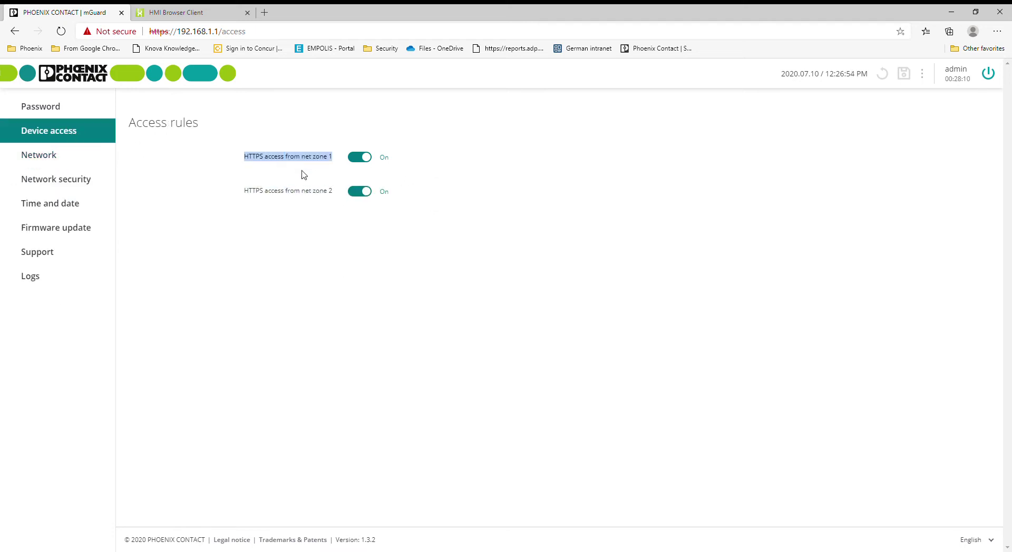
pyautogui.tripleClick(307, 192)
pyautogui.doubleClick(311, 160)
pyautogui.tripleClick(313, 161)
pyautogui.doubleClick(323, 162)
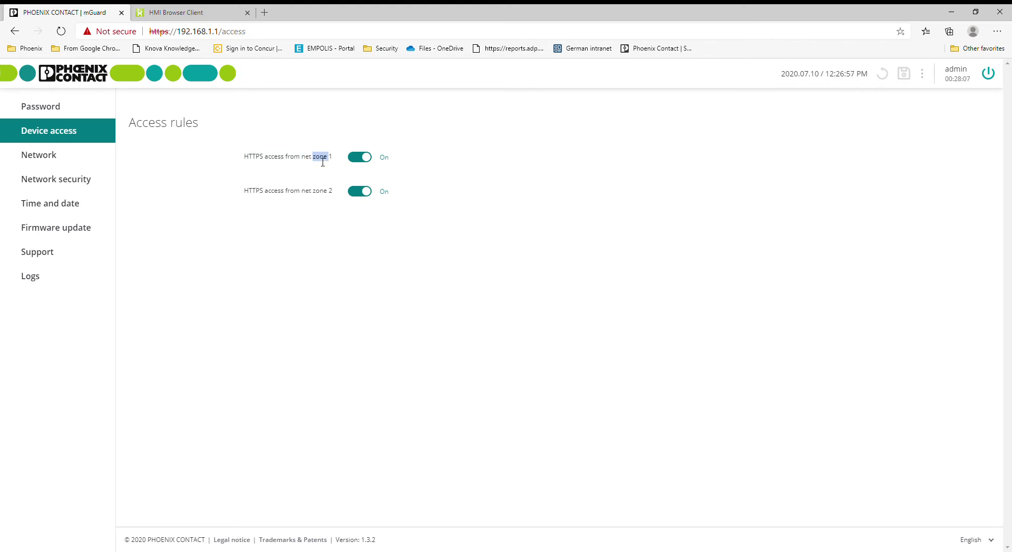
pyautogui.doubleClick(322, 193)
pyautogui.click(59, 153)
pyautogui.click(59, 178)
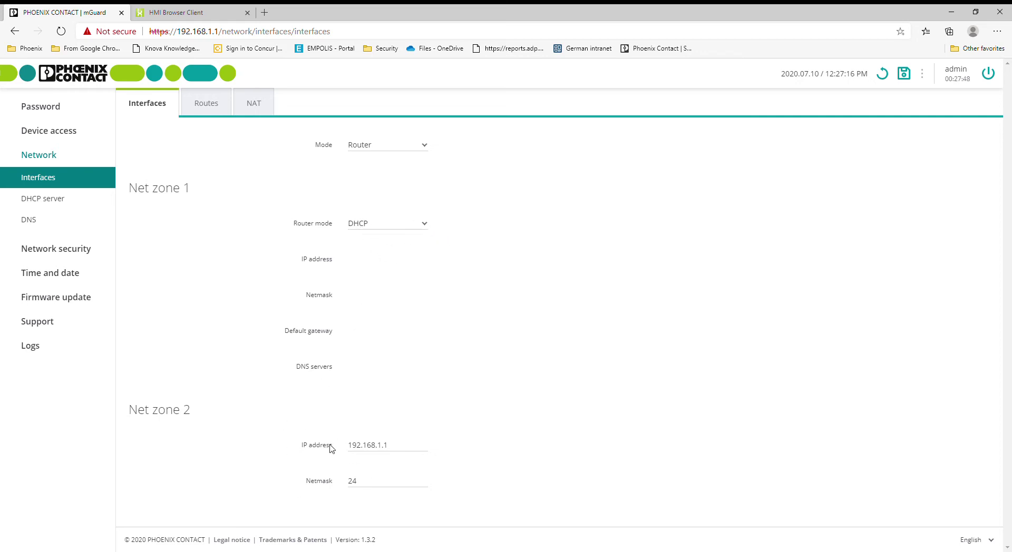
# Switch Net zone 1 to Static and set its IP address to 10.10.10.1
pyautogui.click(414, 222)
pyautogui.click(377, 242)
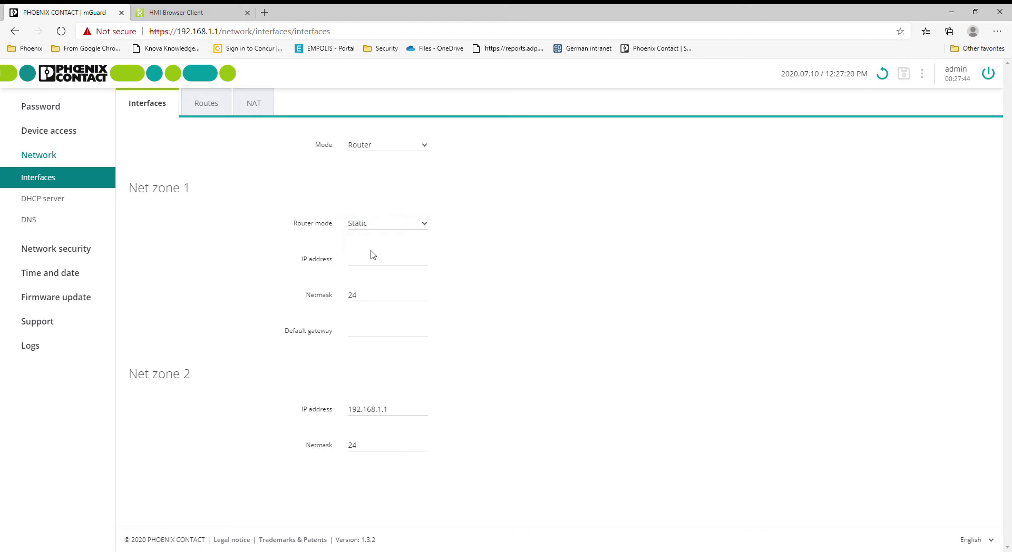
pyautogui.click(397, 264)
pyautogui.write('.10.10.1')
# Set the Net zone 1 netmask to 24, after trying 255.255.255.0 and 255.255.0.0
pyautogui.click(395, 297)
pyautogui.press('BackSpace')
pyautogui.press('BackSpace')
pyautogui.write('255.255.255.')
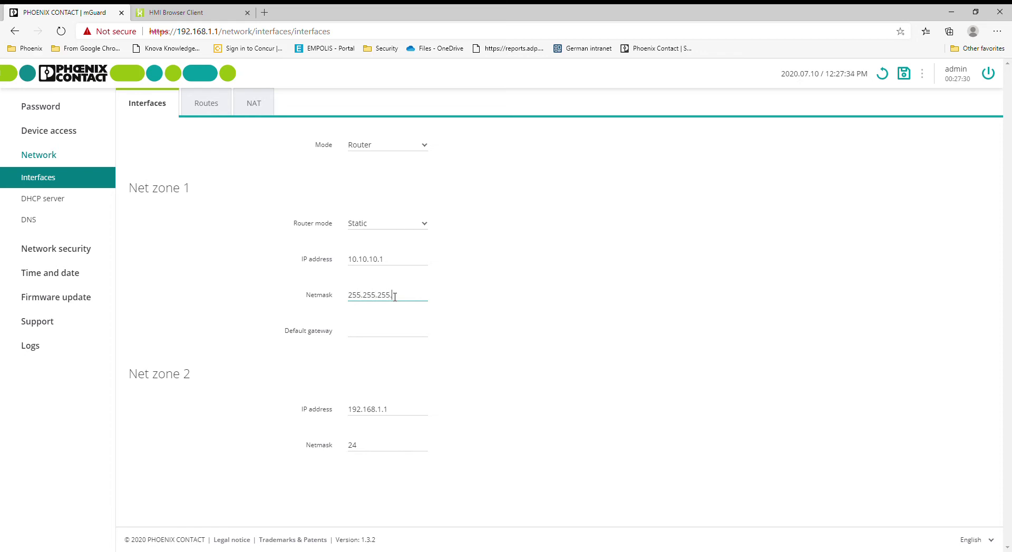
pyautogui.write('0')
pyautogui.click(398, 330)
pyautogui.click(422, 301)
pyautogui.doubleClick(400, 295)
pyautogui.write('255.255.0.0')
pyautogui.click(422, 330)
pyautogui.doubleClick(396, 298)
pyautogui.write('24')
pyautogui.click(502, 310)
pyautogui.click(258, 104)
# Add a 1:1 NAT row with real IP 192.168.1.10, checking the PLC's address on its HMI page
pyautogui.click(176, 12)
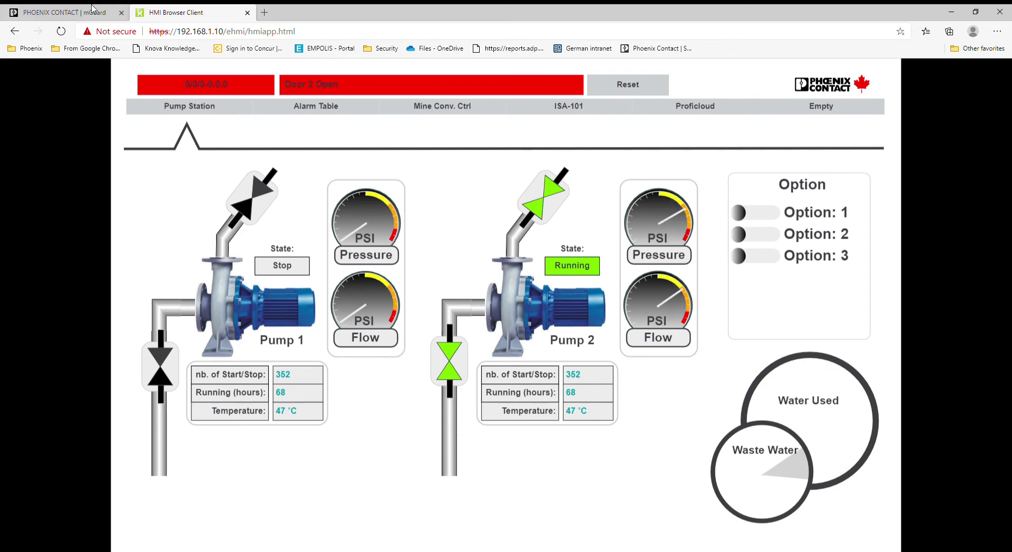
pyautogui.click(66, 16)
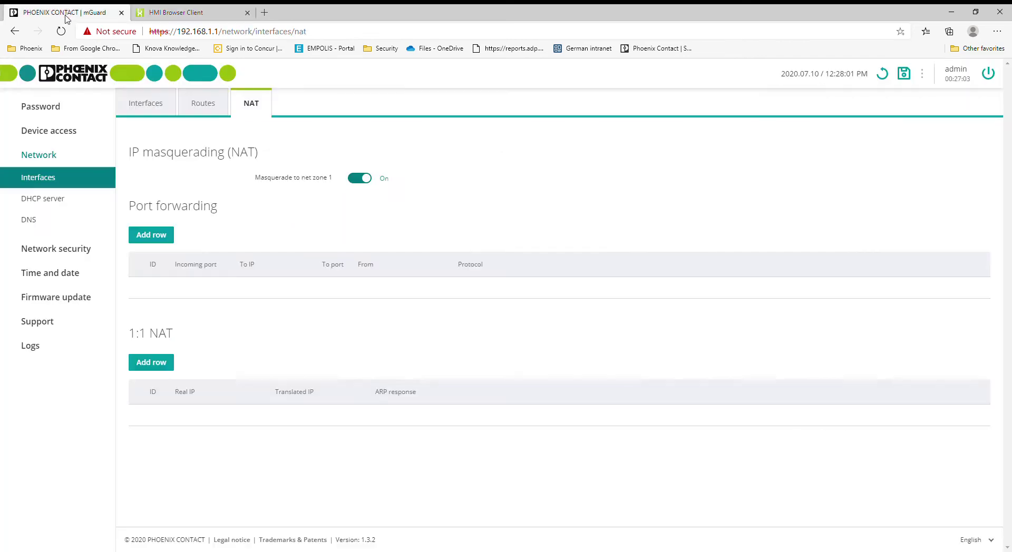
pyautogui.click(152, 364)
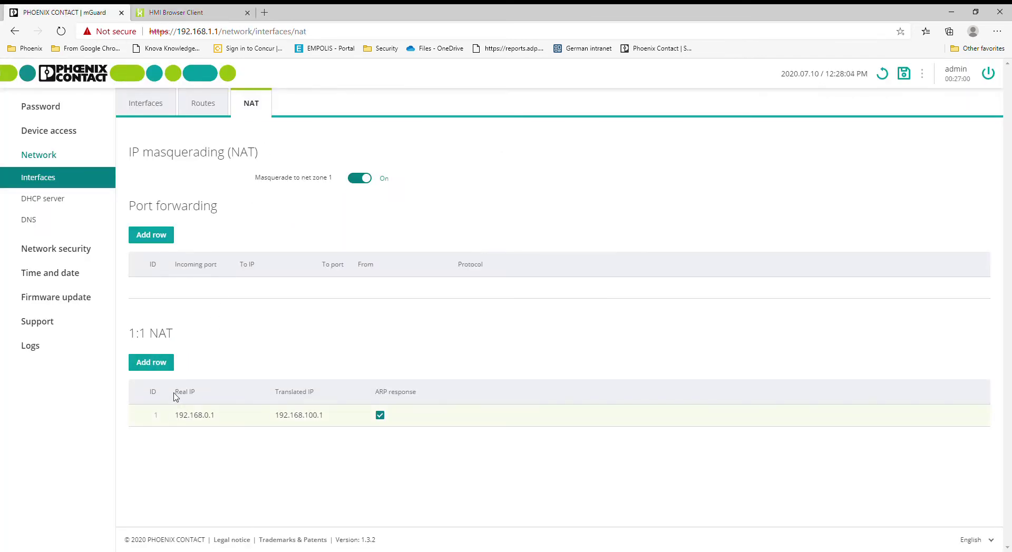
pyautogui.click(219, 422)
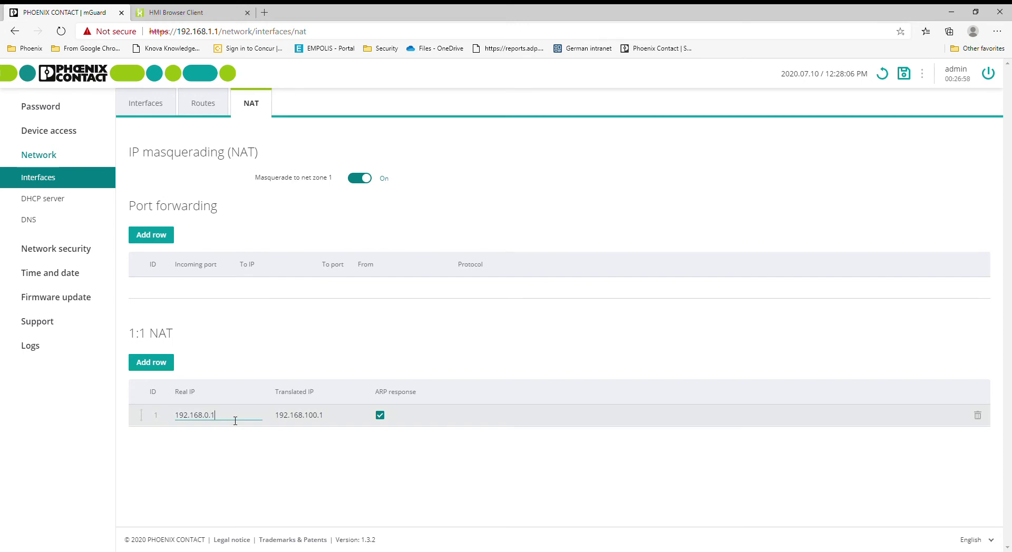
pyautogui.write('1.10')
pyautogui.click(177, 12)
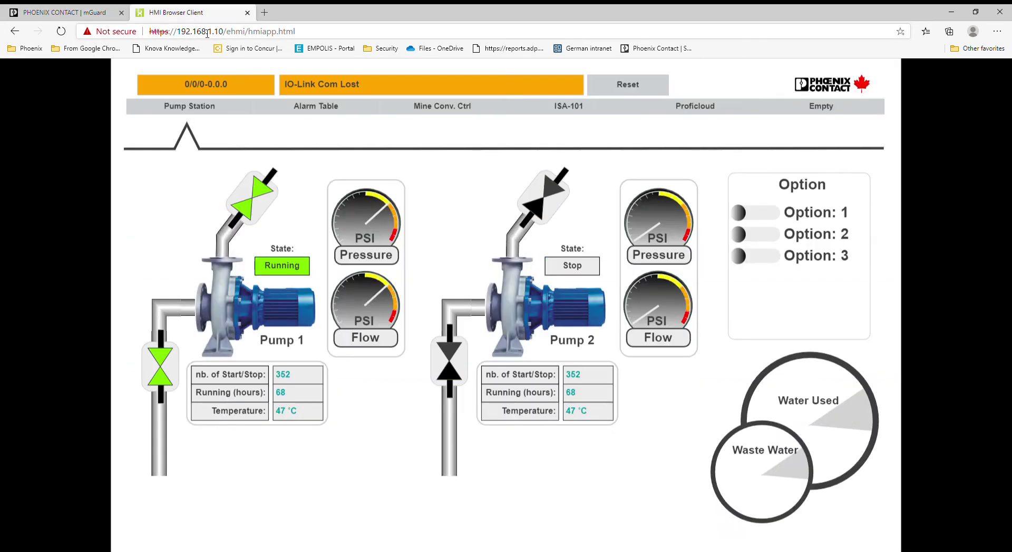
pyautogui.click(77, 12)
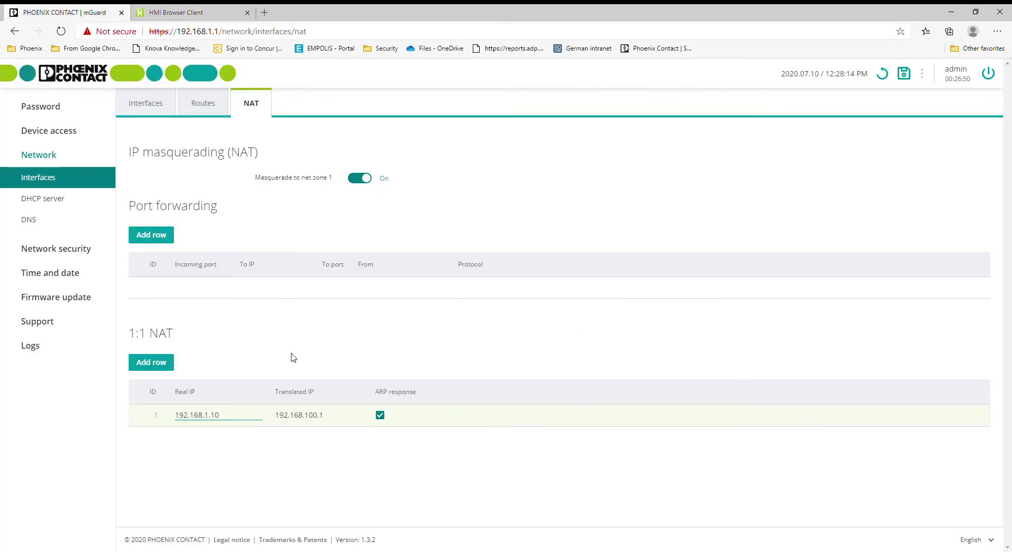
# Set the mapping's translated IP to 10.10.10.88 and save the NAT configuration
pyautogui.doubleClick(308, 416)
pyautogui.write('10.0')
pyautogui.write('0.10.10')
pyautogui.write('.88')
pyautogui.click(904, 74)
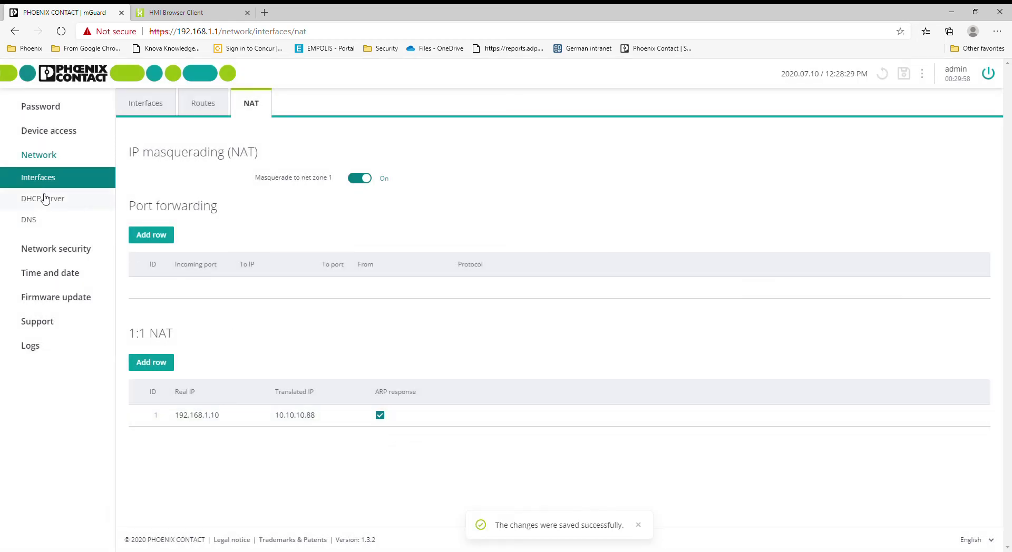
pyautogui.click(52, 177)
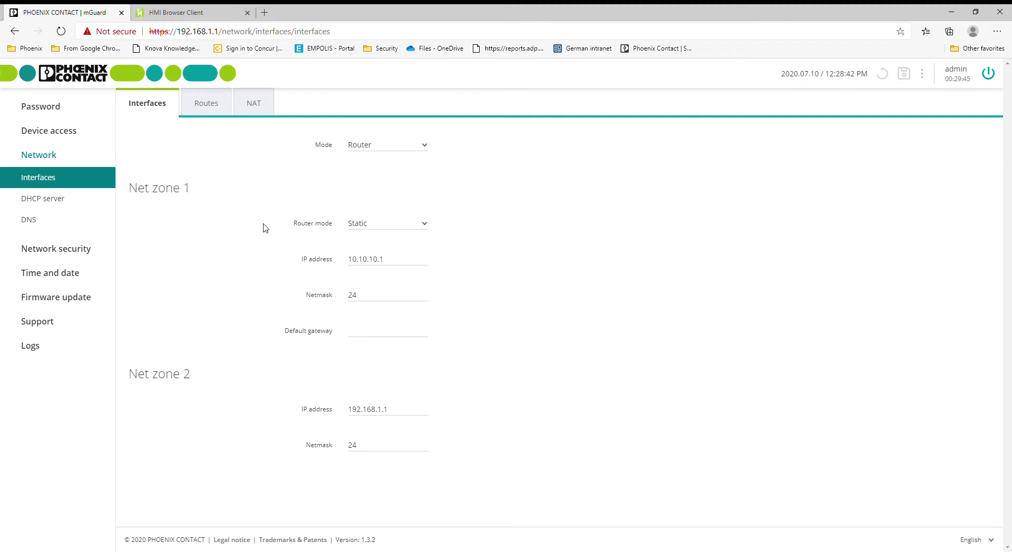
pyautogui.click(57, 157)
# Delete the firewall rule accepting 192.168.1.0/24 traffic and save the empty rule set
pyautogui.click(67, 180)
pyautogui.click(63, 203)
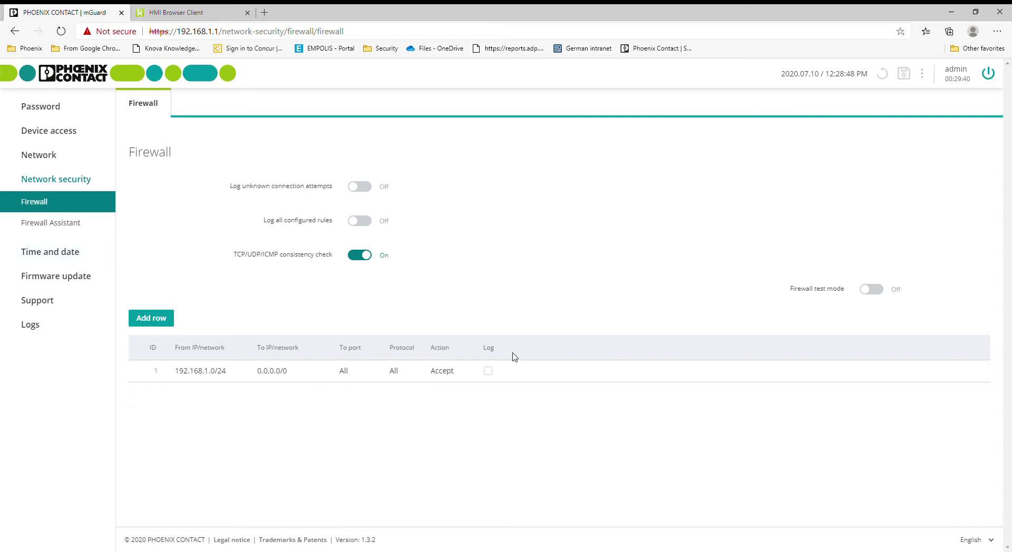
pyautogui.click(976, 374)
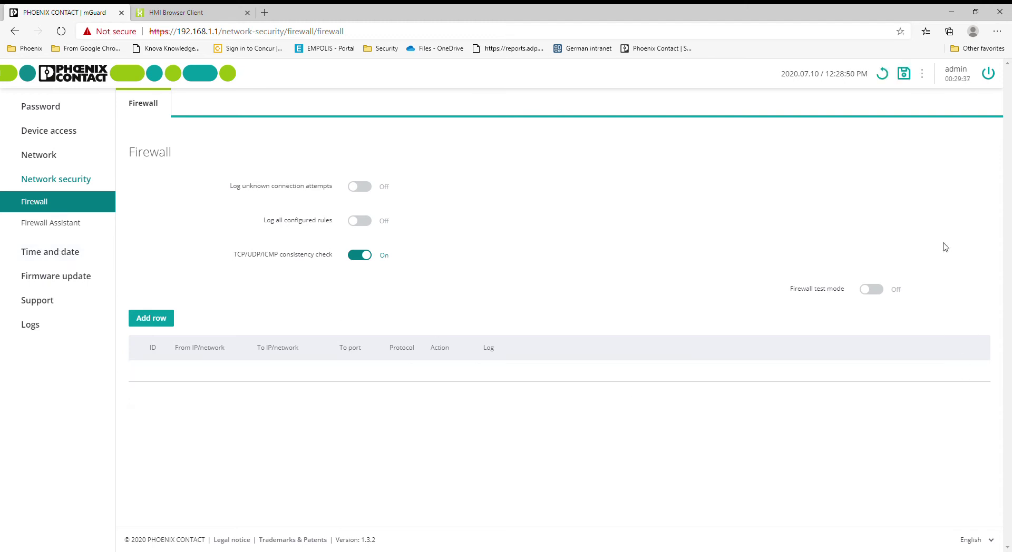
pyautogui.click(904, 73)
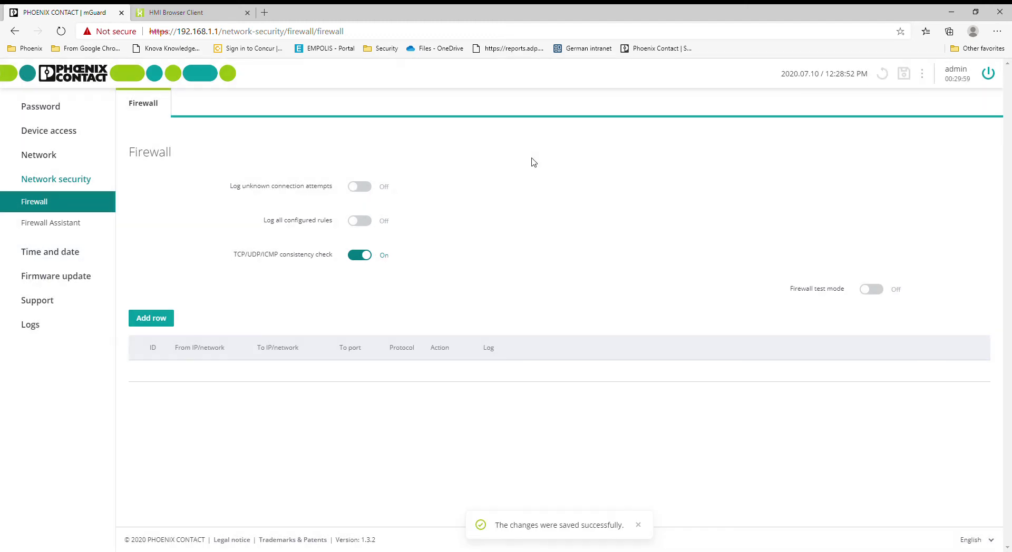
# Browse the Time and date settings and the Support ping tool
pyautogui.click(43, 255)
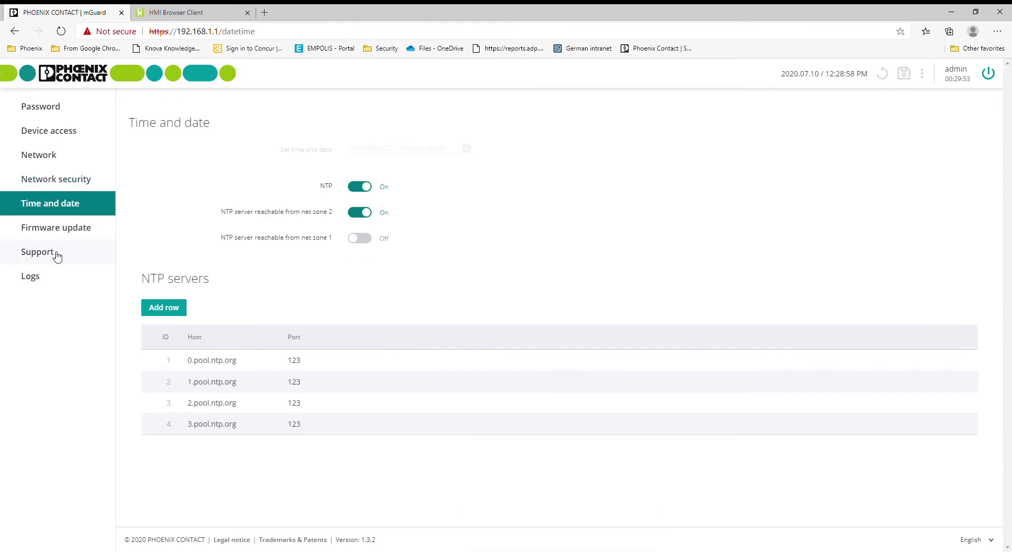
pyautogui.click(55, 256)
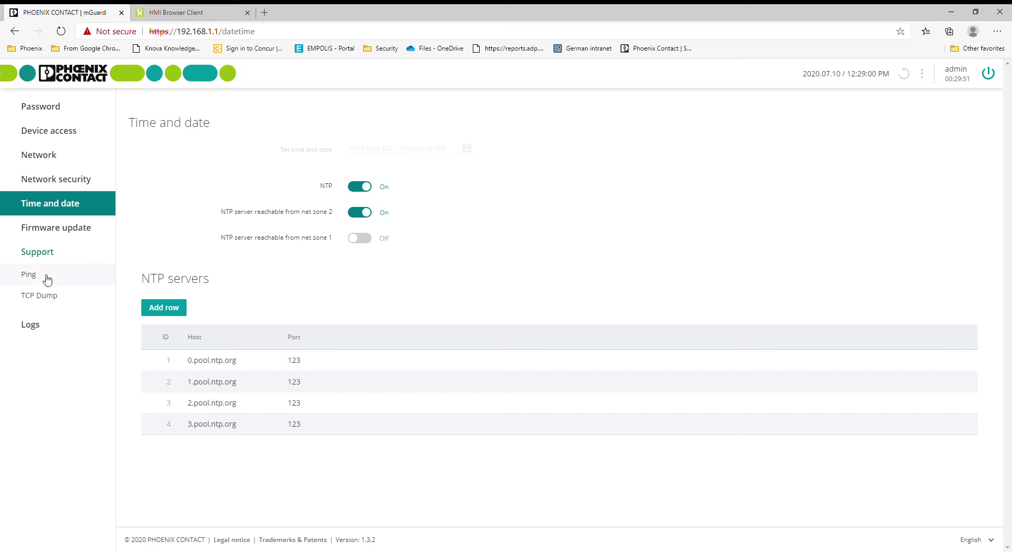
pyautogui.click(50, 276)
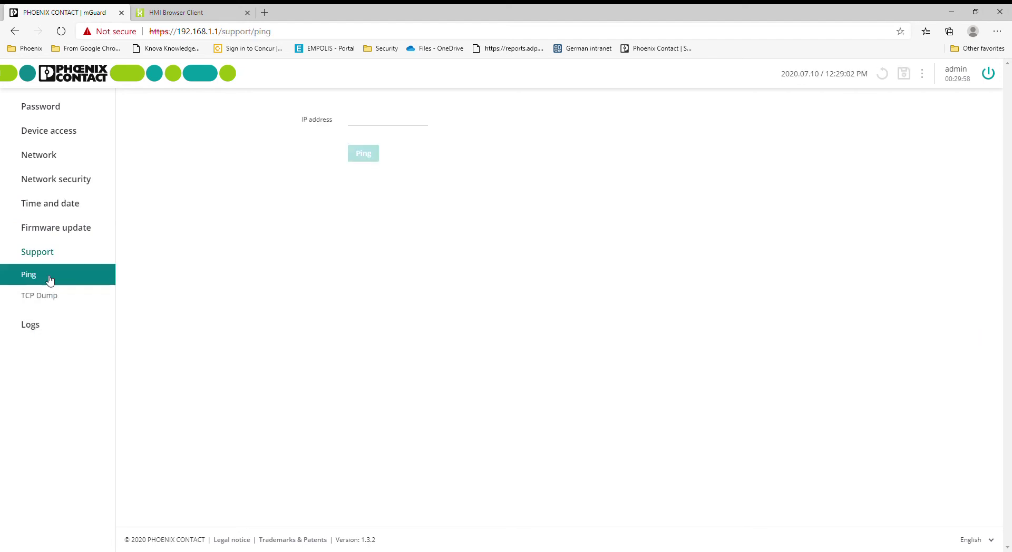
pyautogui.click(68, 205)
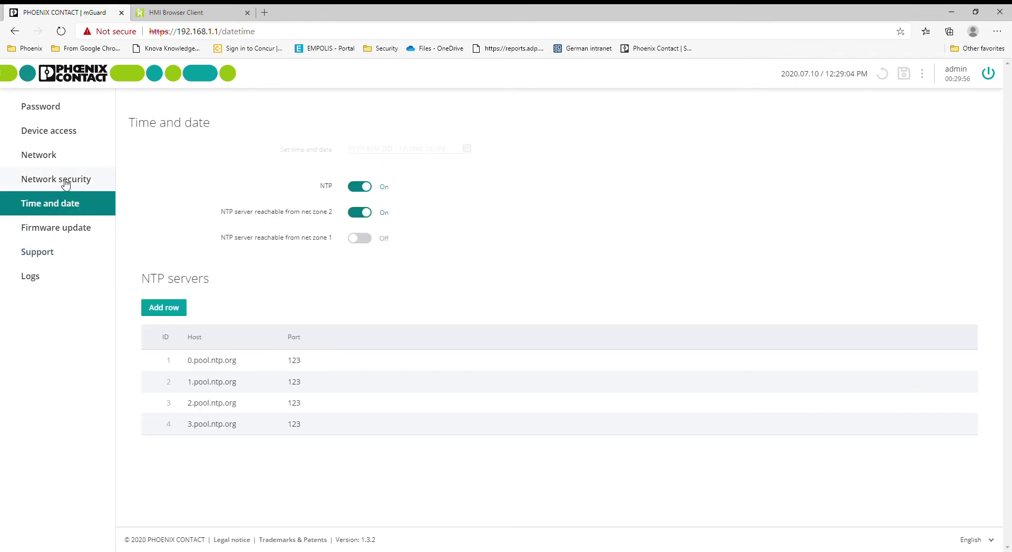
pyautogui.click(66, 182)
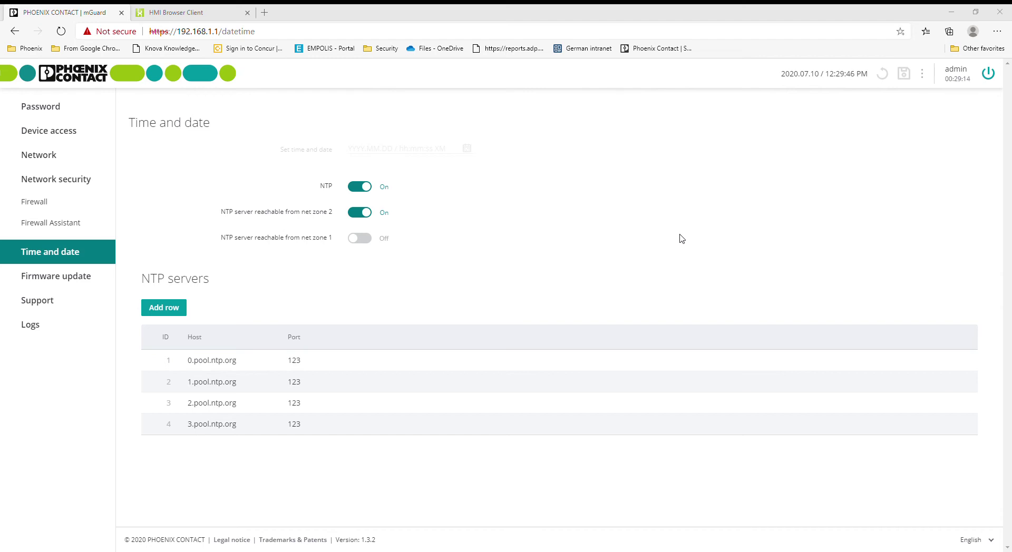
pyautogui.click(670, 223)
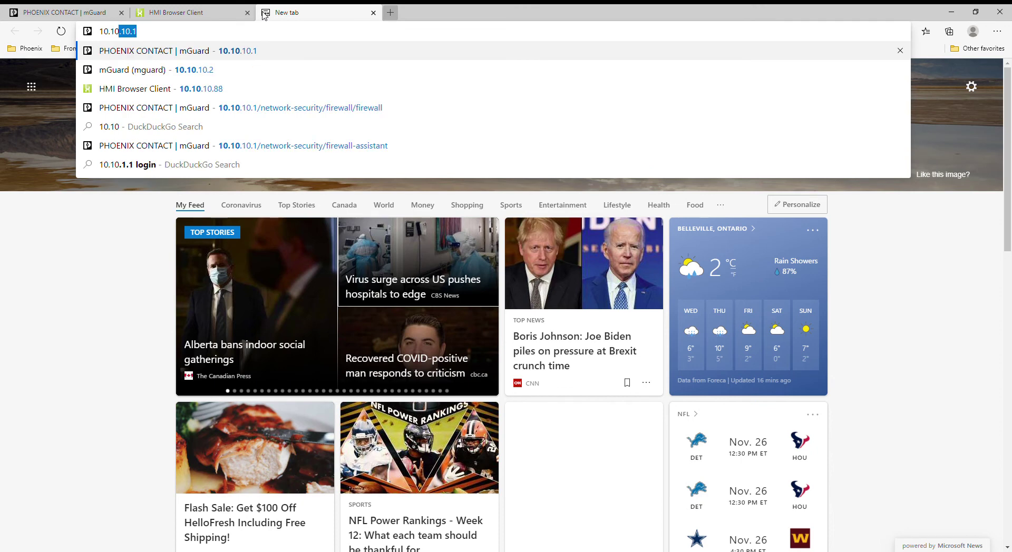
# Load the mGuard at 10.10.10.1 and close the old 192.168.1.1 mGuard and pump HMI tabs
pyautogui.write('10.1')
pyautogui.press('Return')
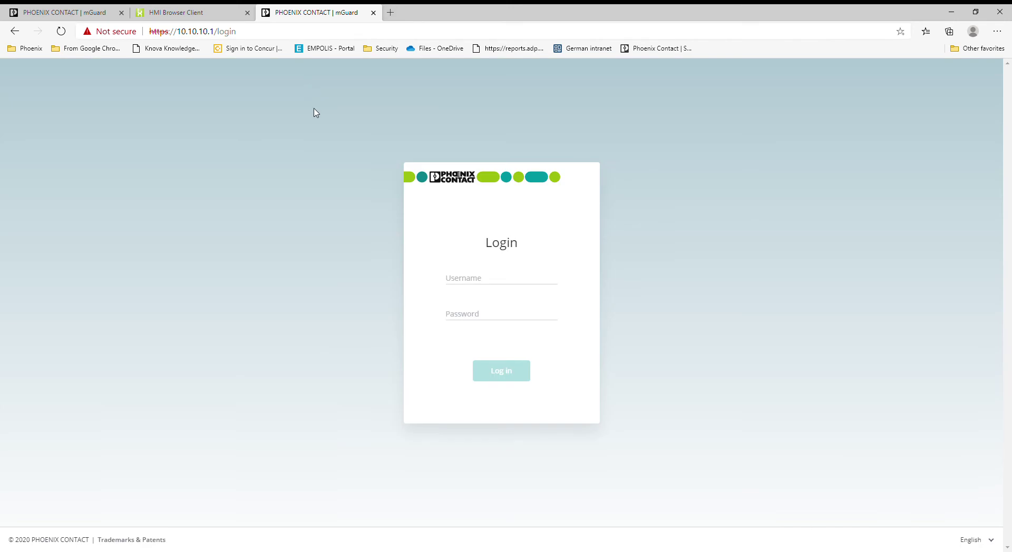
pyautogui.click(487, 281)
pyautogui.click(80, 10)
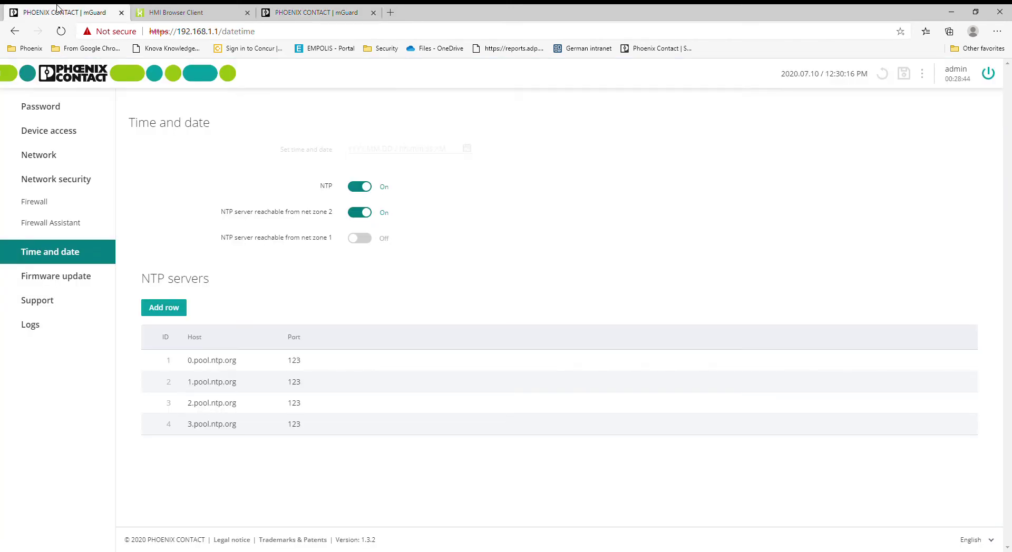
pyautogui.click(122, 12)
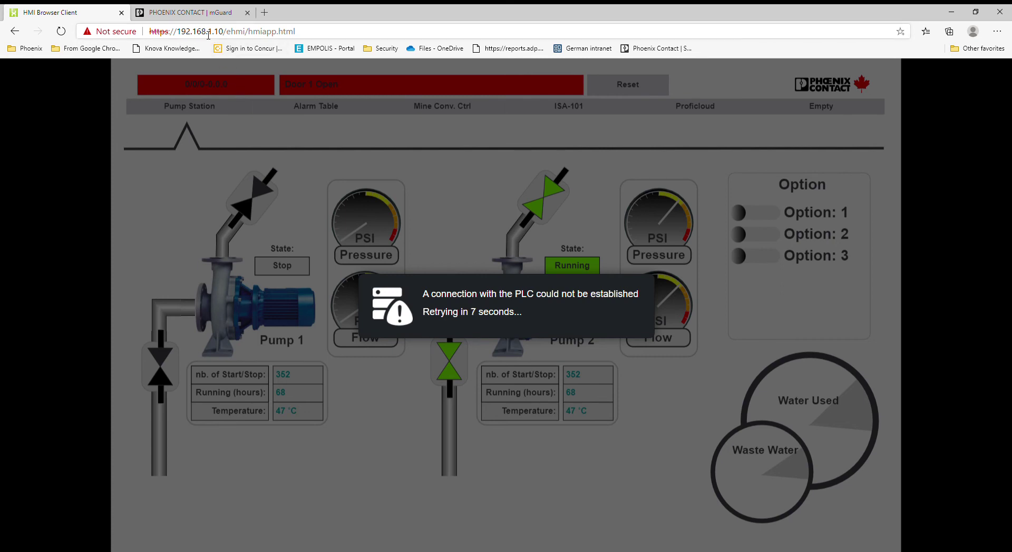
pyautogui.middleClick(100, 11)
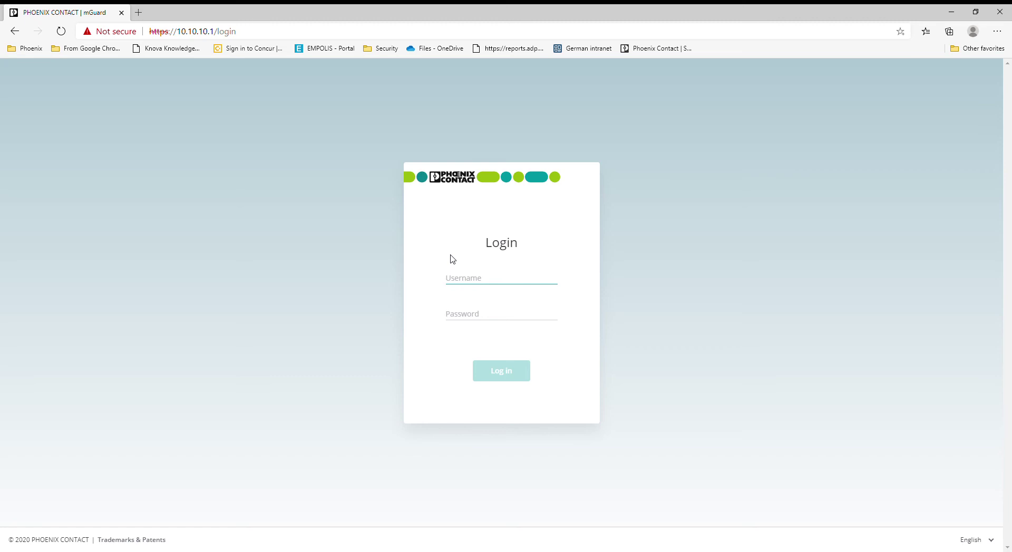
# Sign in to the mGuard at 10.10.10.1 as admin with the account password
pyautogui.write('admin')
pyautogui.click(476, 325)
pyautogui.write('*******')
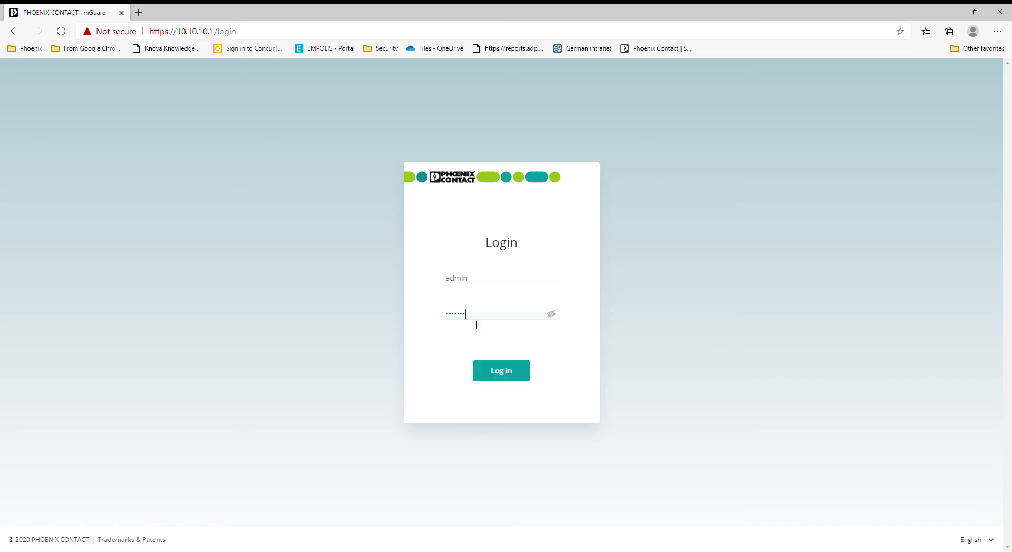
pyautogui.click(501, 376)
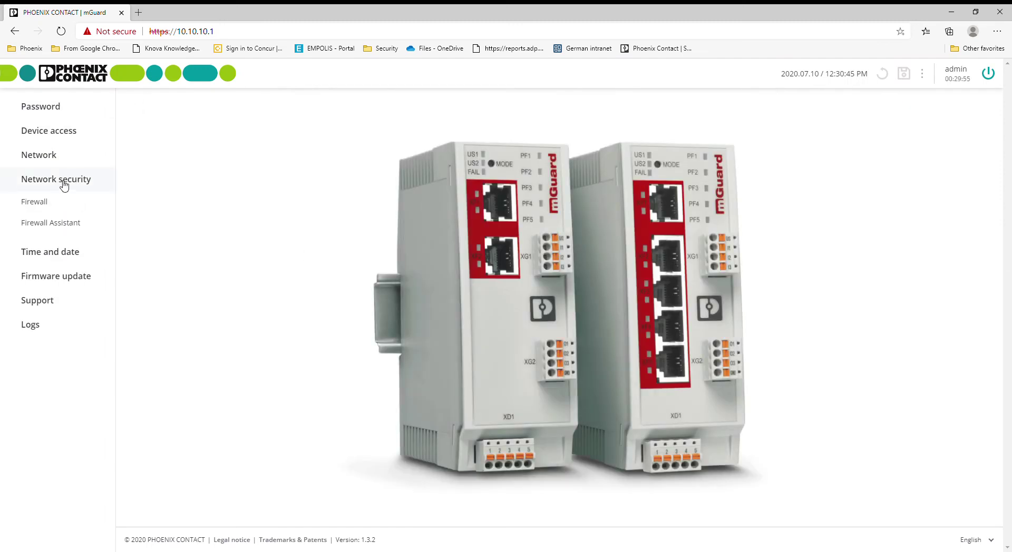
# Start the Firewall Assistant capture, accepting that the firewall stays open while learning
pyautogui.click(72, 222)
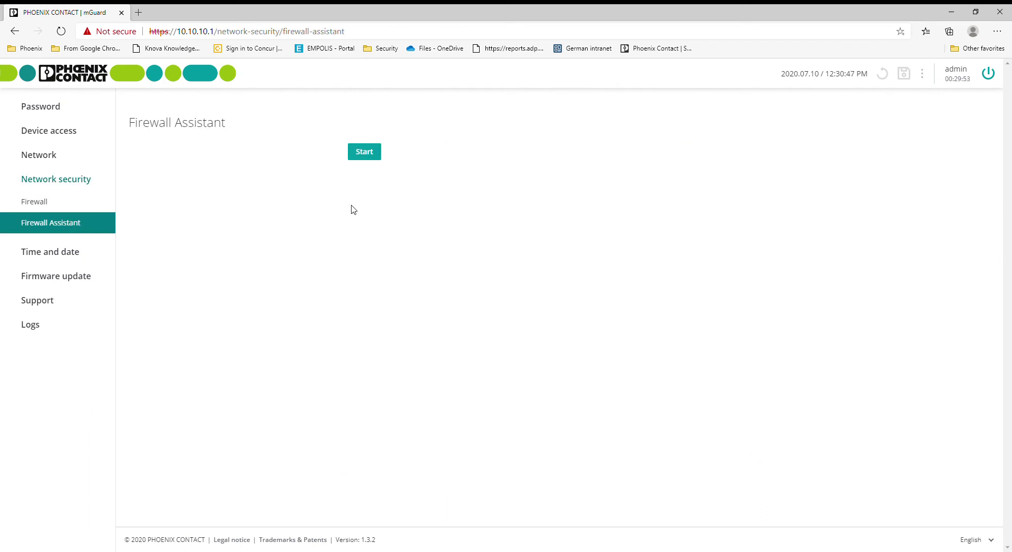
pyautogui.click(37, 206)
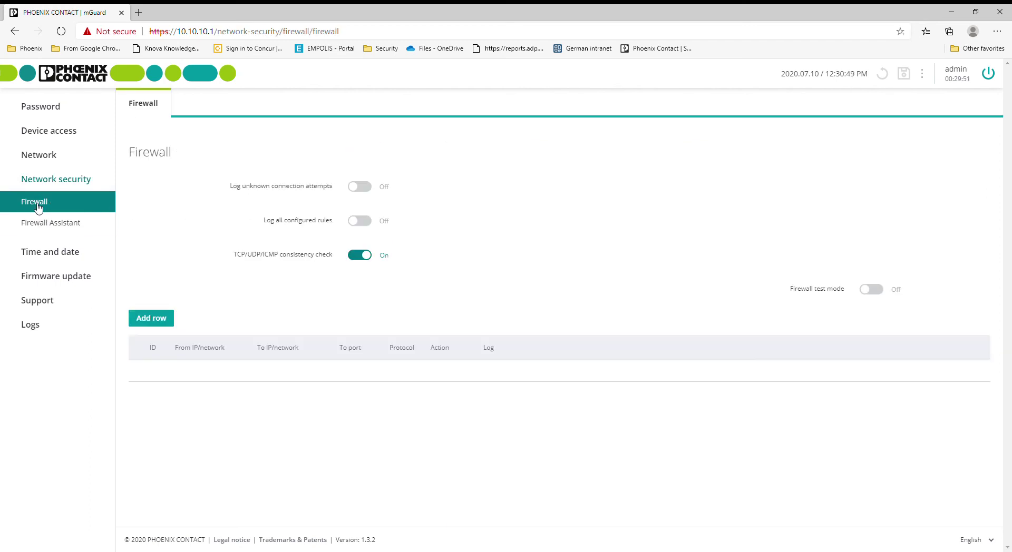
pyautogui.click(56, 227)
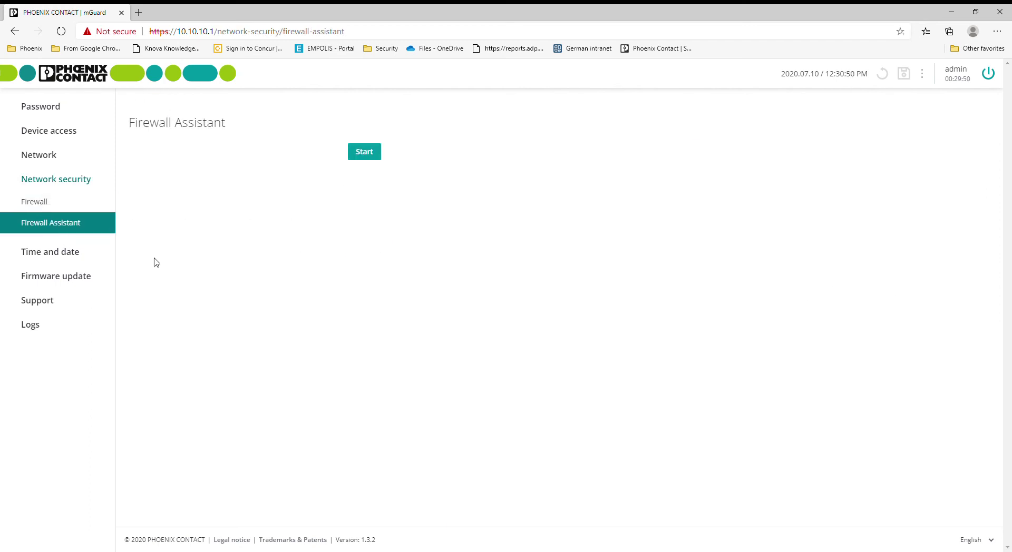
pyautogui.click(376, 153)
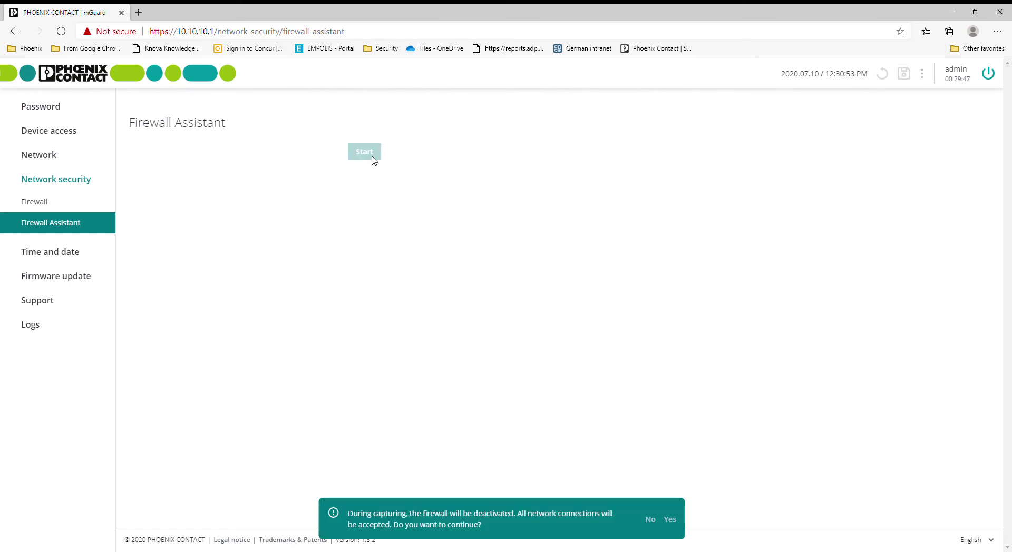
pyautogui.click(678, 523)
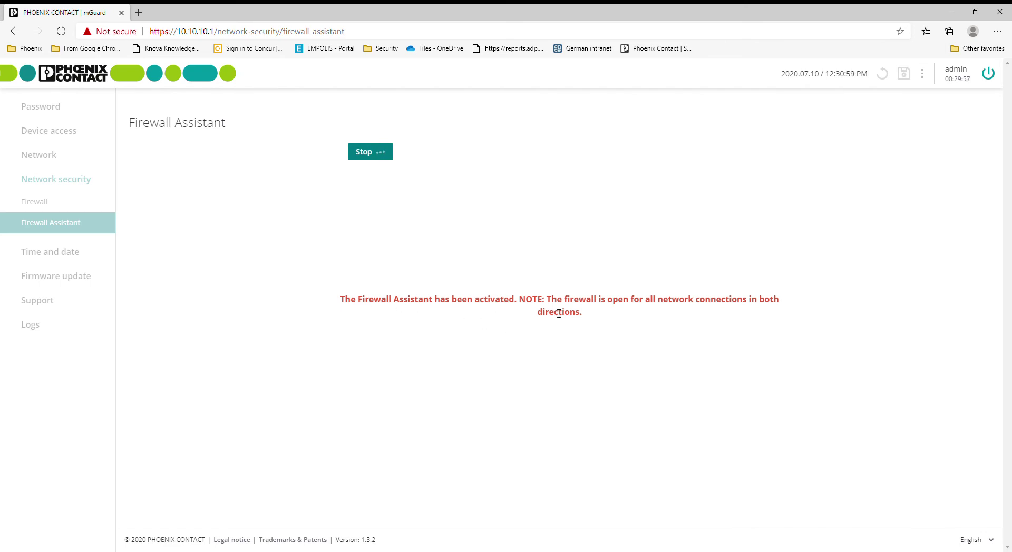
pyautogui.click(139, 13)
# Load the pump HMI at 10.10.10.88 and compare it with the Firewall Assistant tab
pyautogui.write('10')
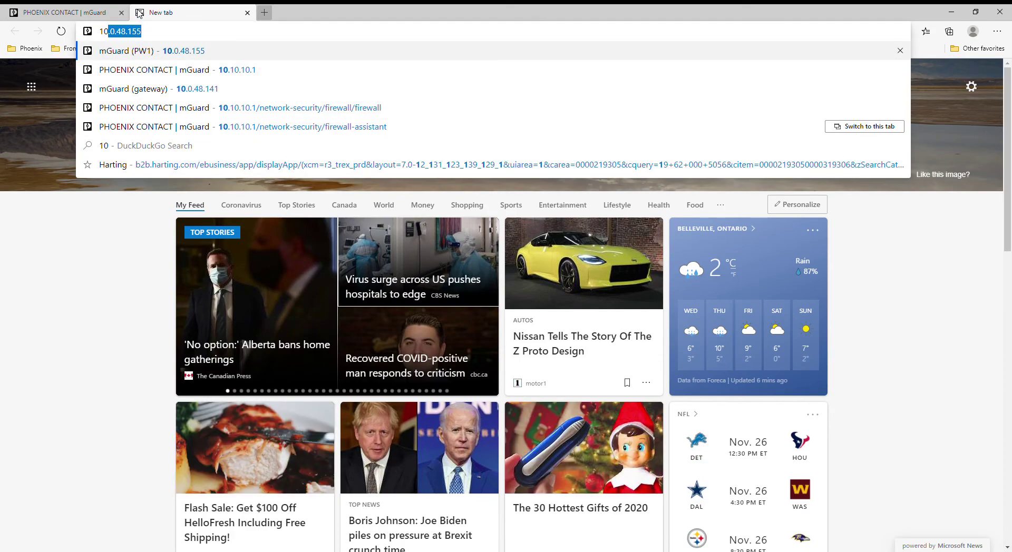
pyautogui.write('.10.10.')
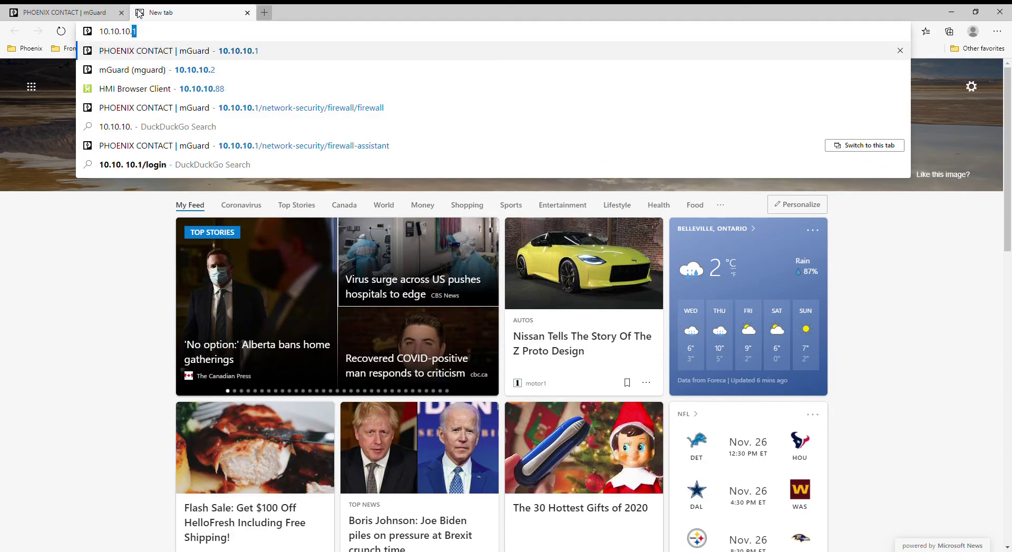
pyautogui.write('88')
pyautogui.press('Return')
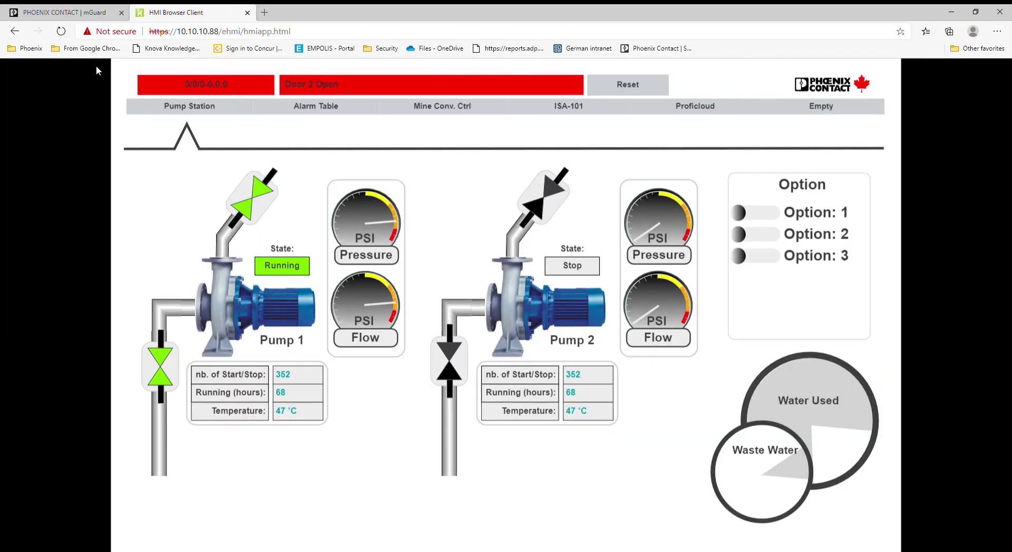
pyautogui.click(80, 9)
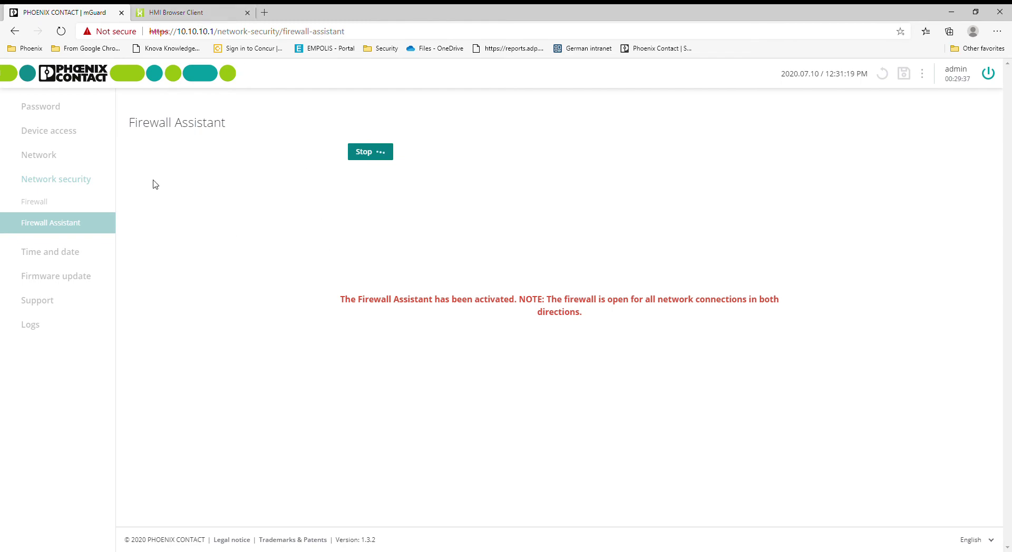
pyautogui.click(198, 12)
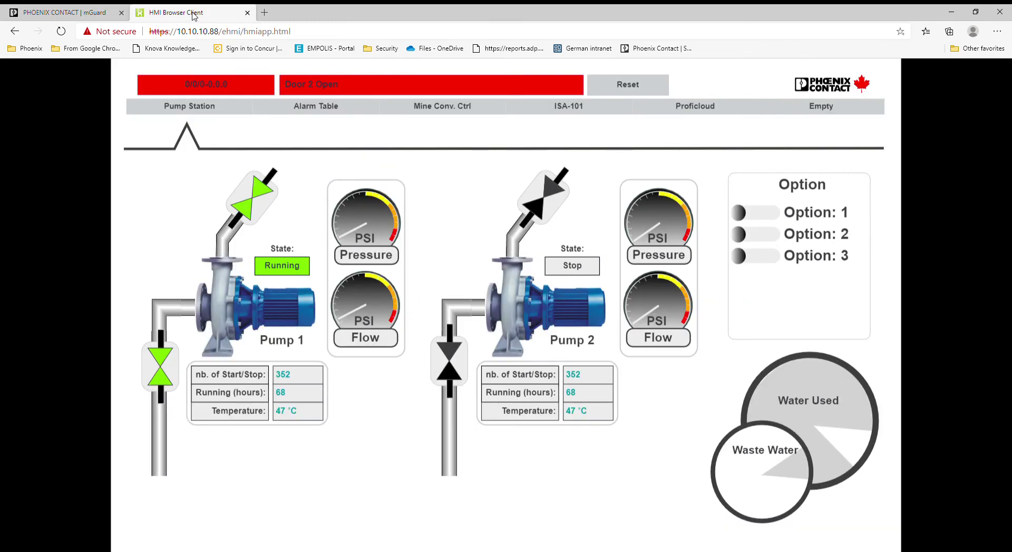
pyautogui.click(74, 10)
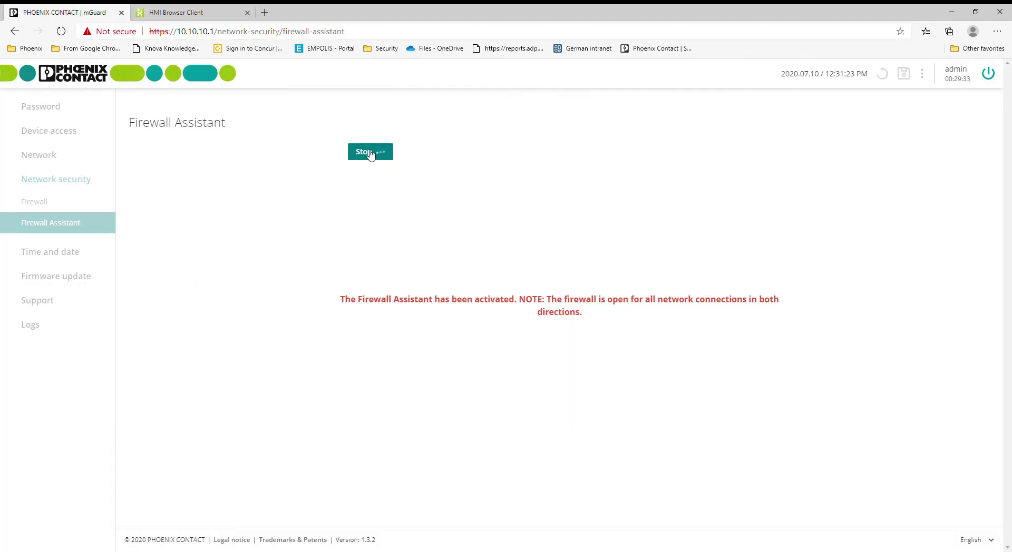
pyautogui.click(200, 13)
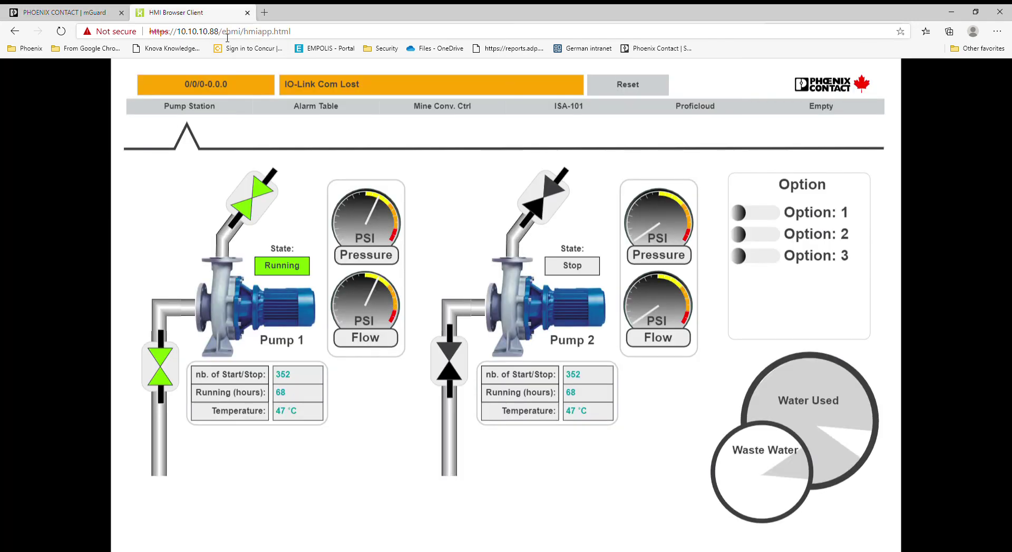
# Change the address to 10.10.10.88/wbm/ to load the PLC's management login page
pyautogui.moveTo(221, 32); pyautogui.dragTo(343, 33)
pyautogui.write('wbm/')
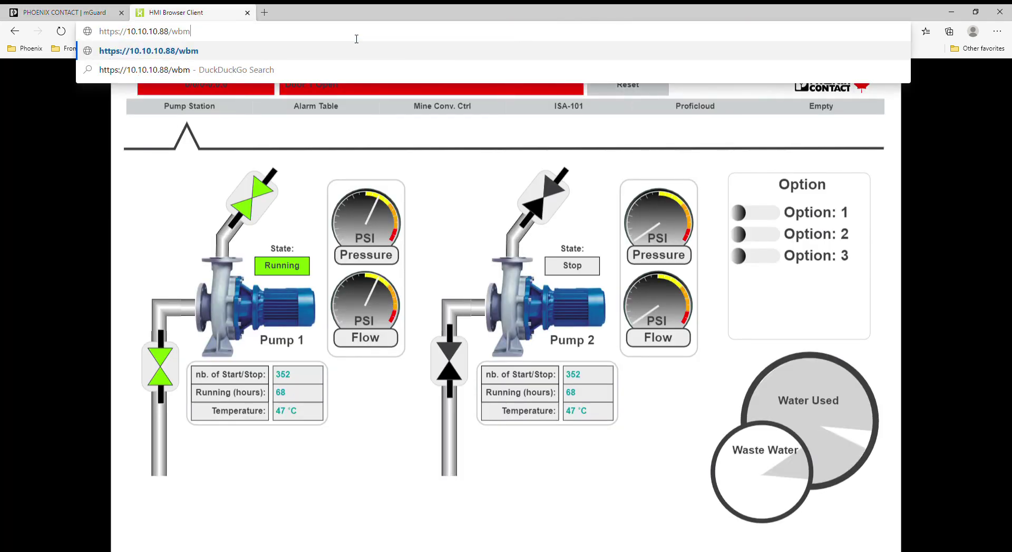
pyautogui.press('Return')
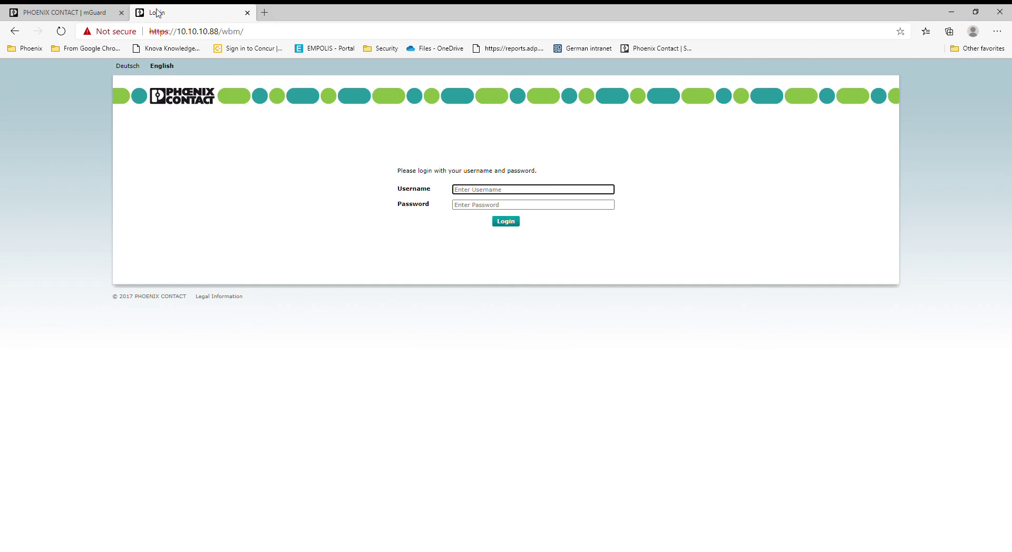
pyautogui.hotkey('ctrl', 'shift', 'Tab')
# End the capture and convert it into a rule accepting TCP 443 from 10.10.10.111 to 192.168.1.10
pyautogui.click(372, 155)
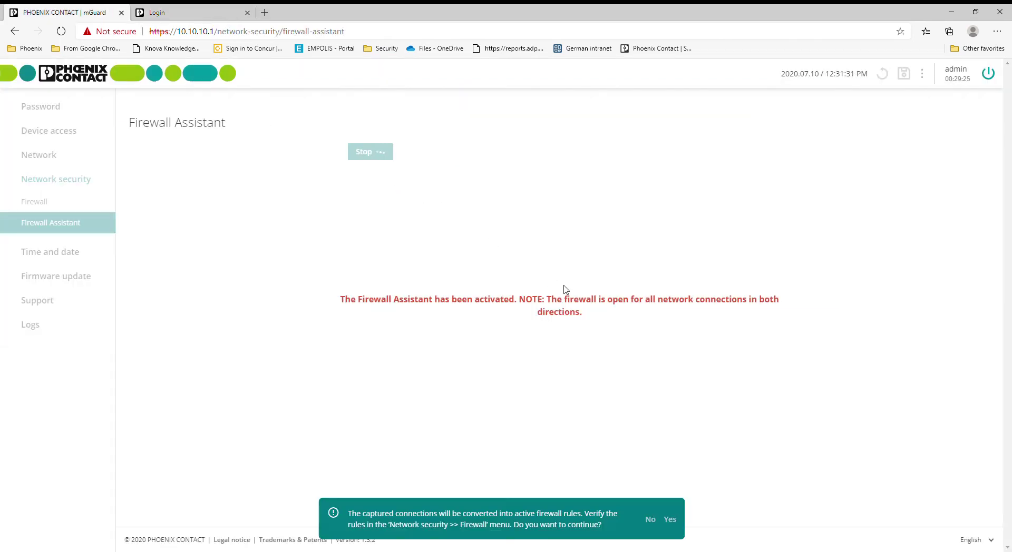
pyautogui.click(671, 521)
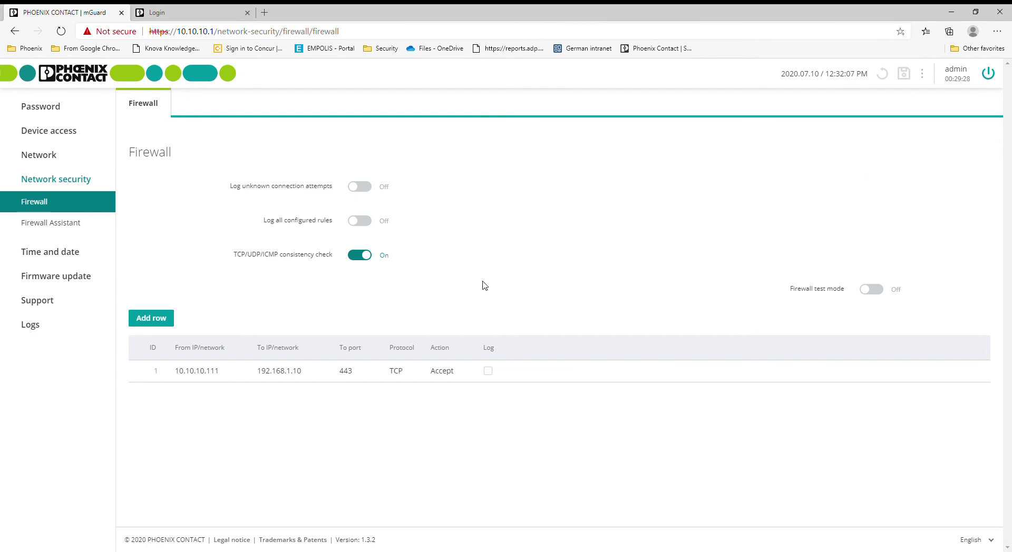
pyautogui.click(70, 218)
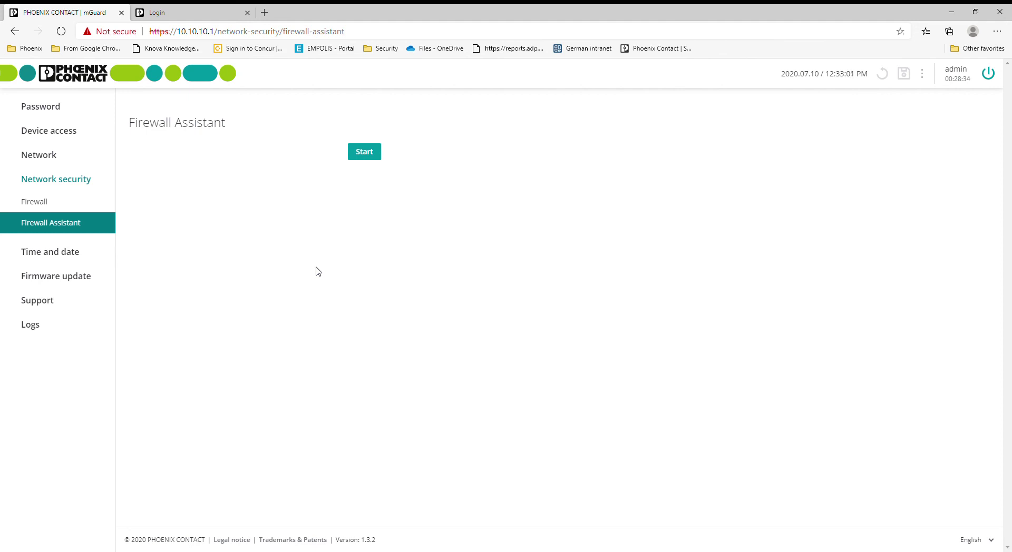
# Show the Network > Interfaces NAT settings with 192.168.1.10 mapped 1:1 to 10.10.10.88
pyautogui.click(45, 157)
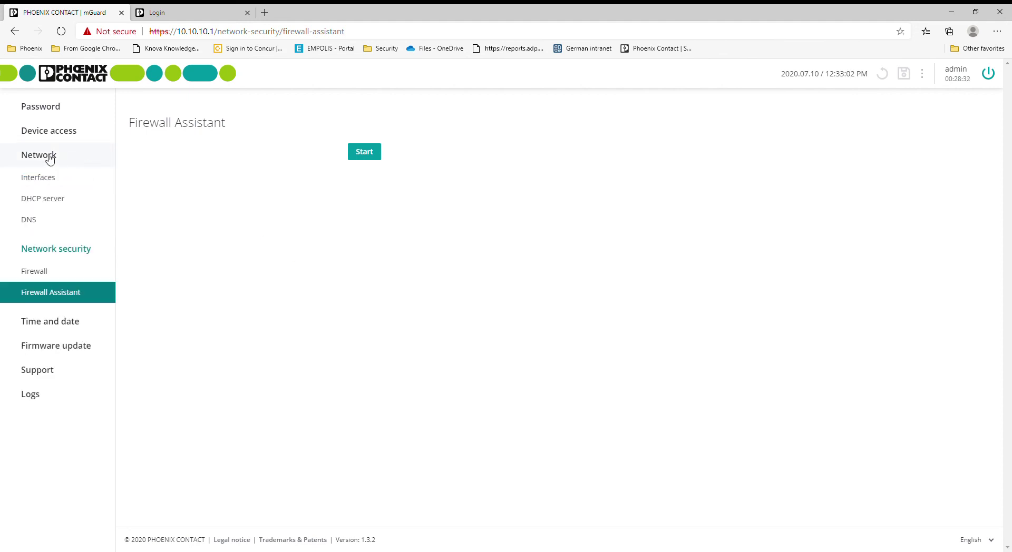
pyautogui.click(54, 184)
pyautogui.click(266, 104)
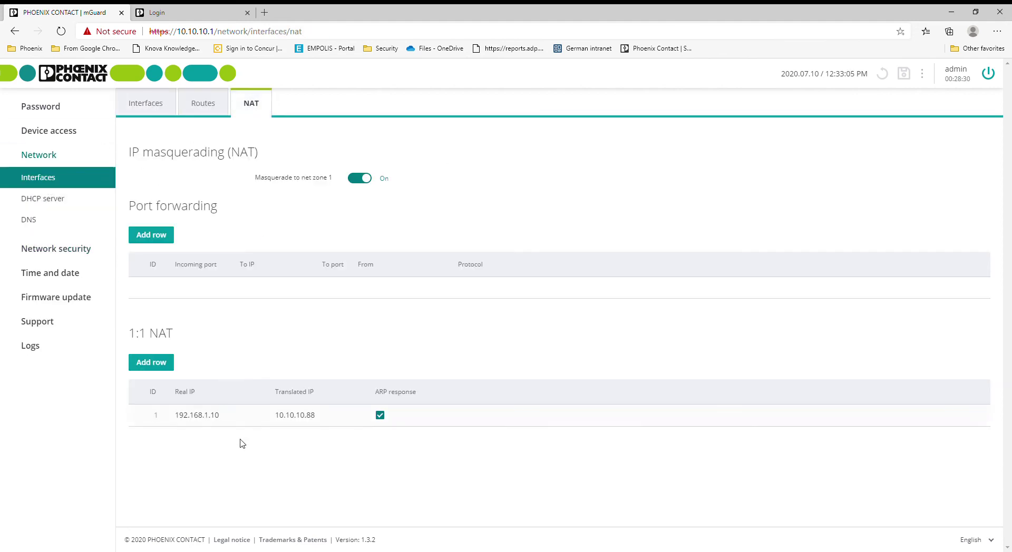